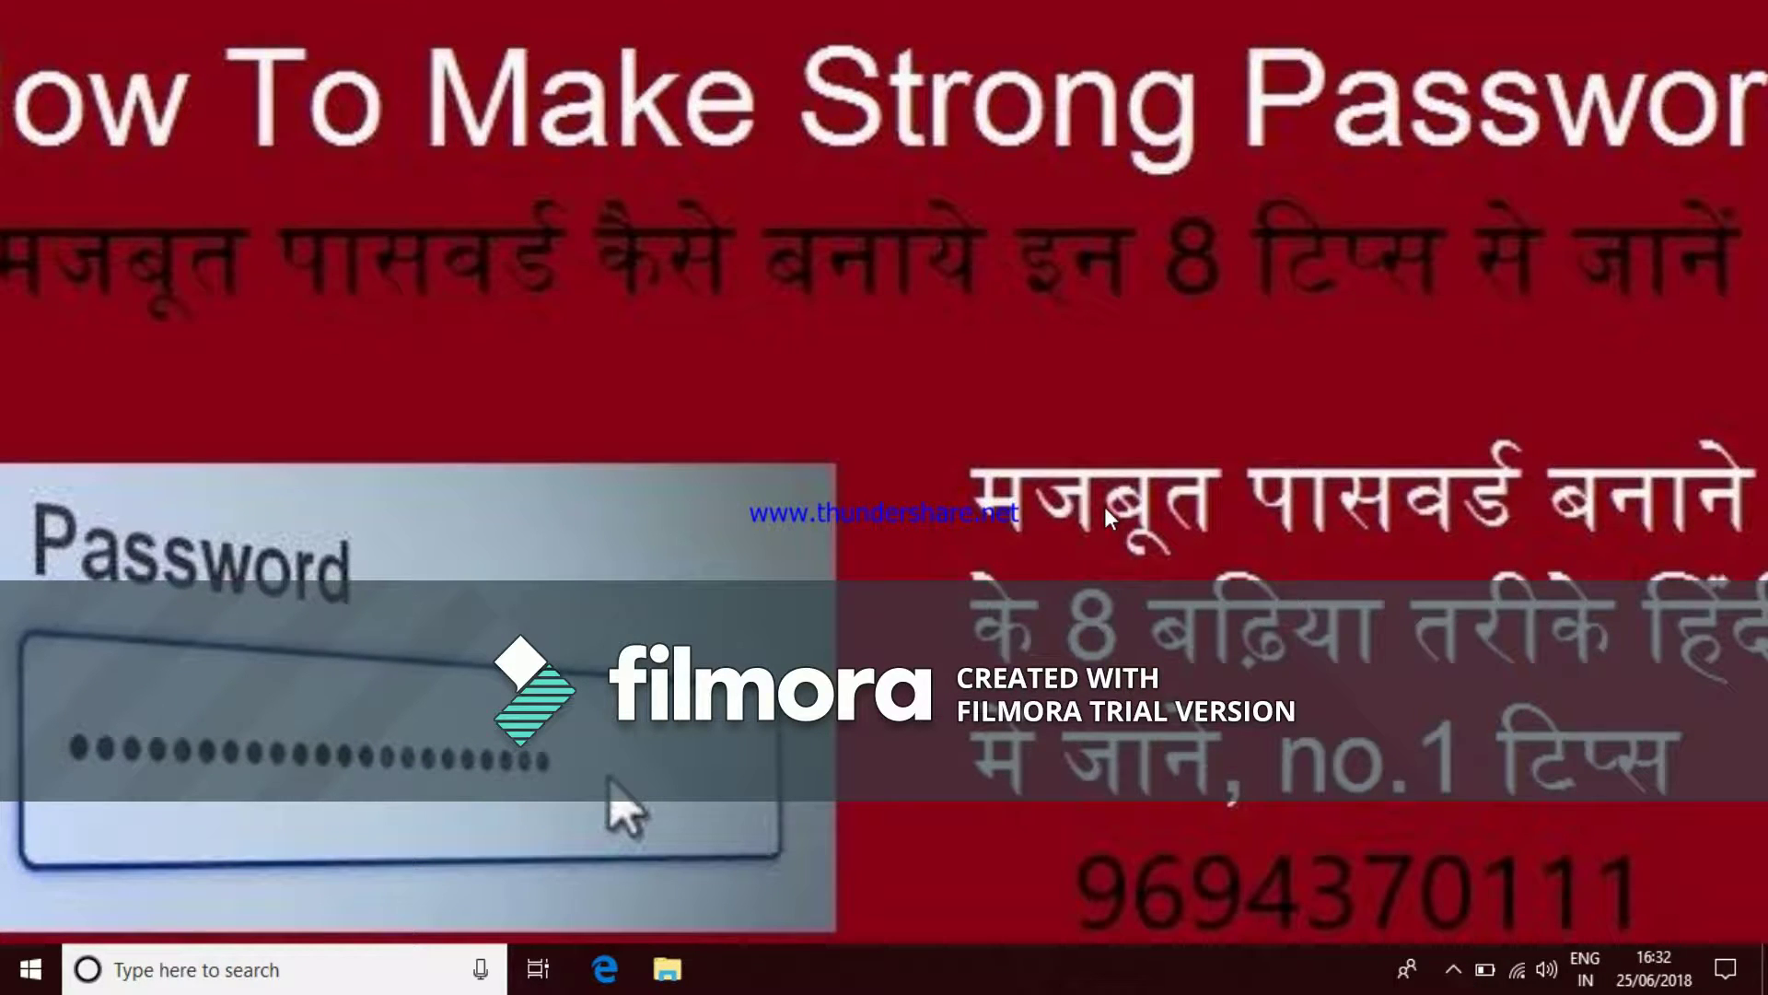
- Refresh the desktop, then start Word by running winword from the Run box
{"action": "left_click", "coordinate": [1455, 973]}
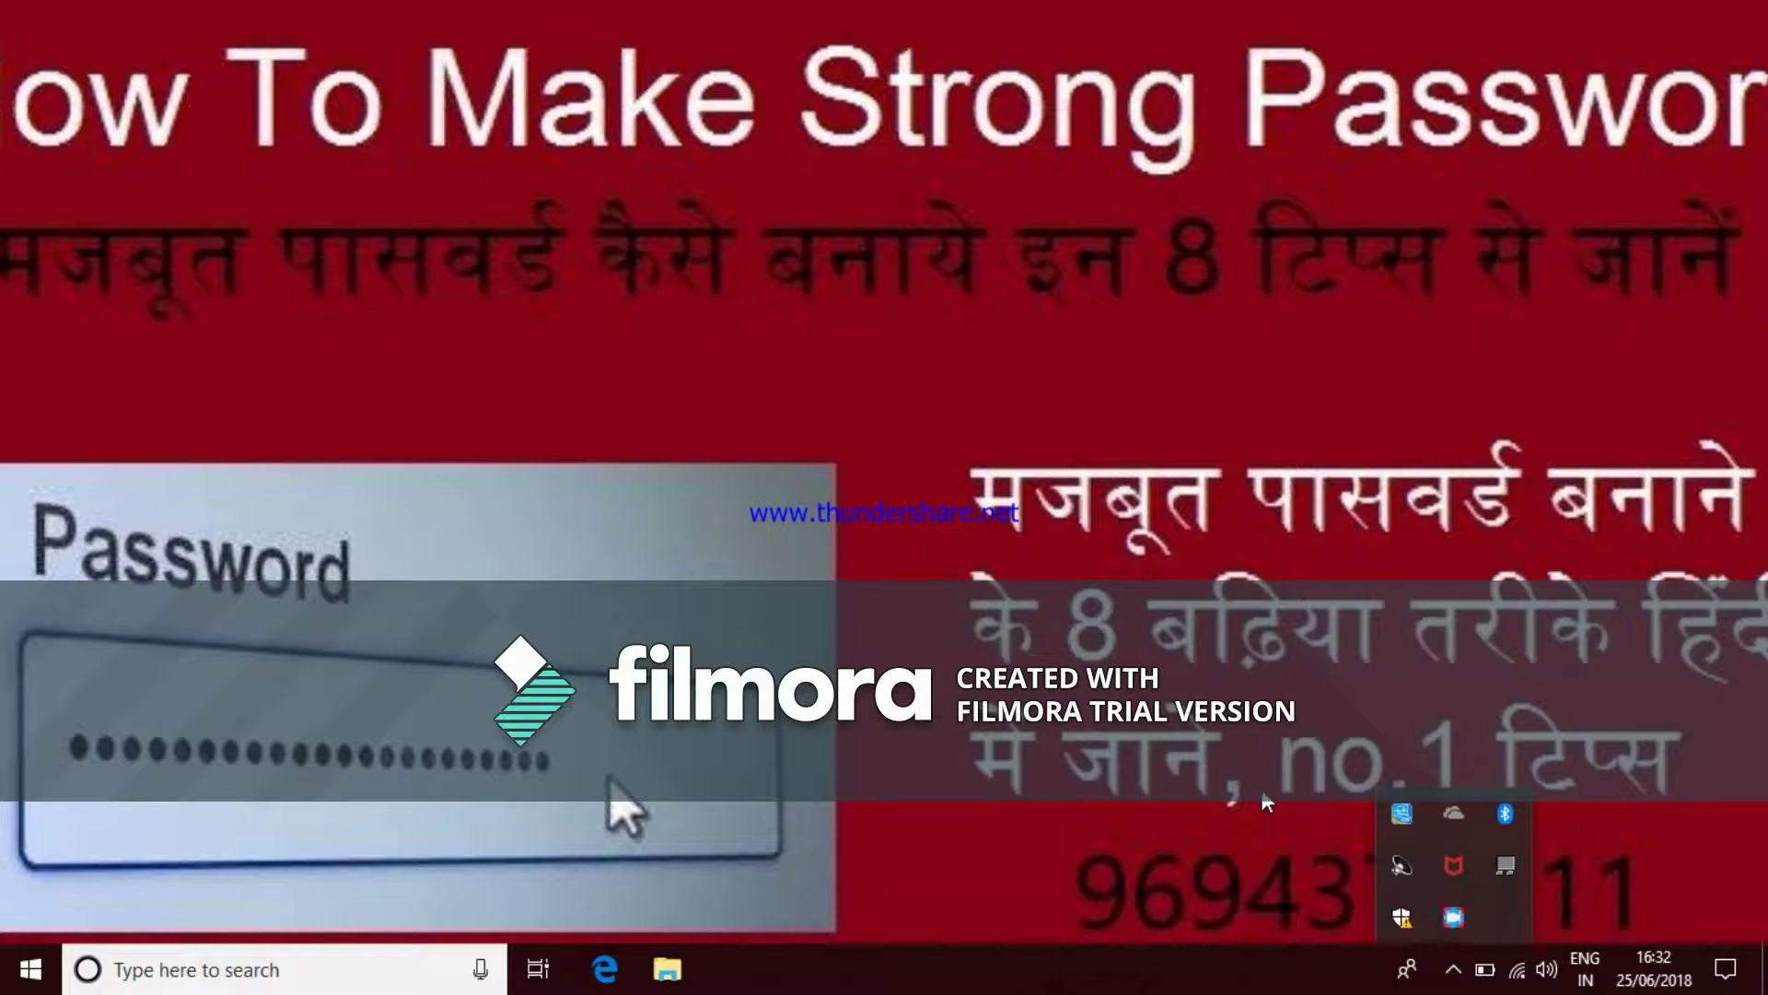
{"action": "left_click", "coordinate": [843, 332]}
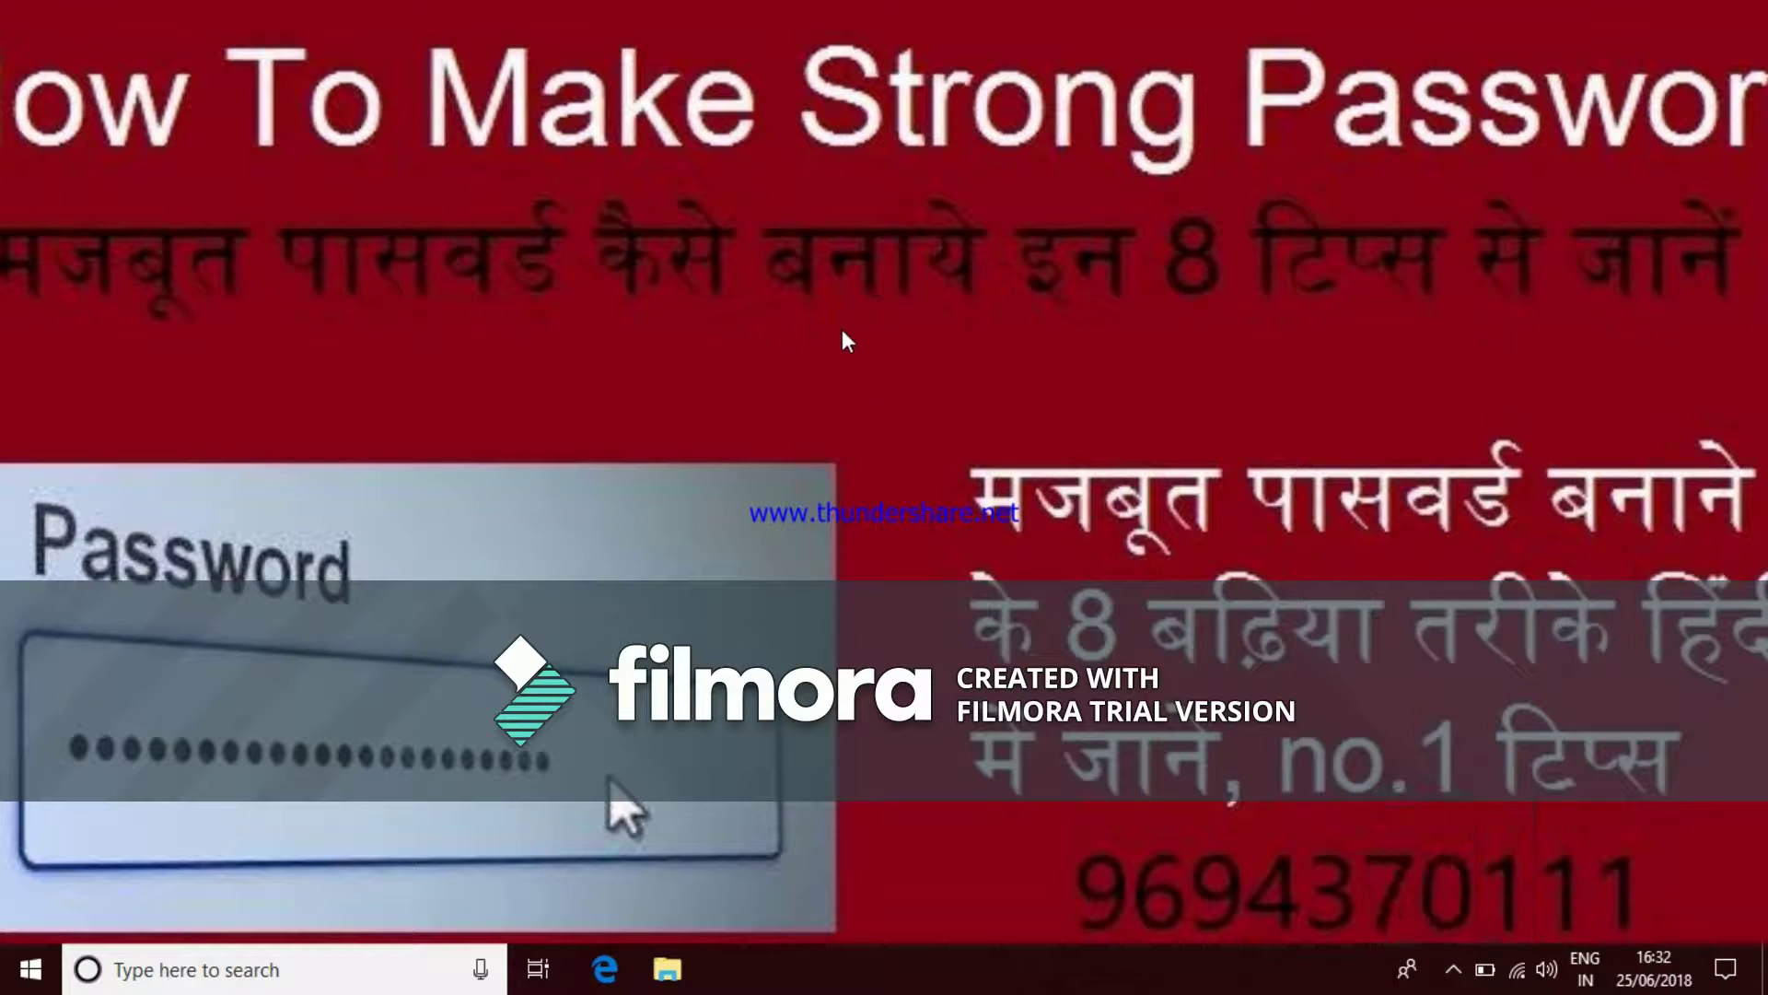
{"action": "right_click", "coordinate": [842, 330]}
{"action": "left_click", "coordinate": [918, 416]}
{"action": "key", "text": "super+r"}
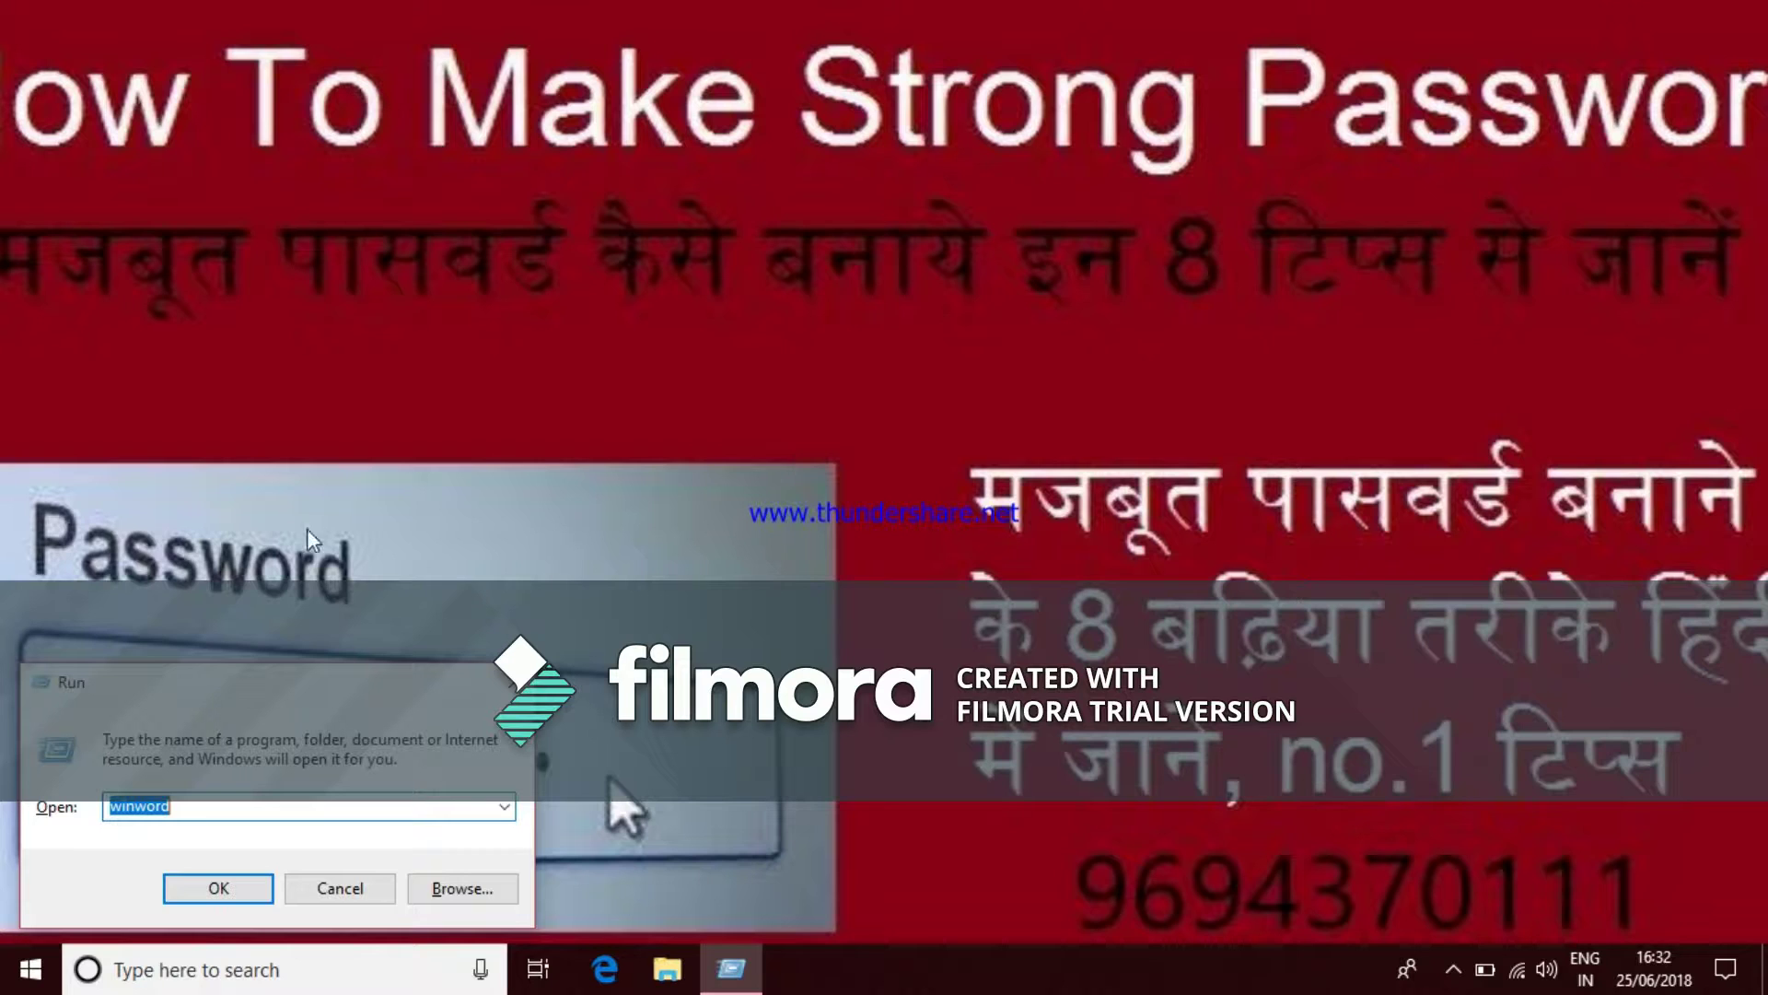
{"action": "left_click", "coordinate": [222, 896]}
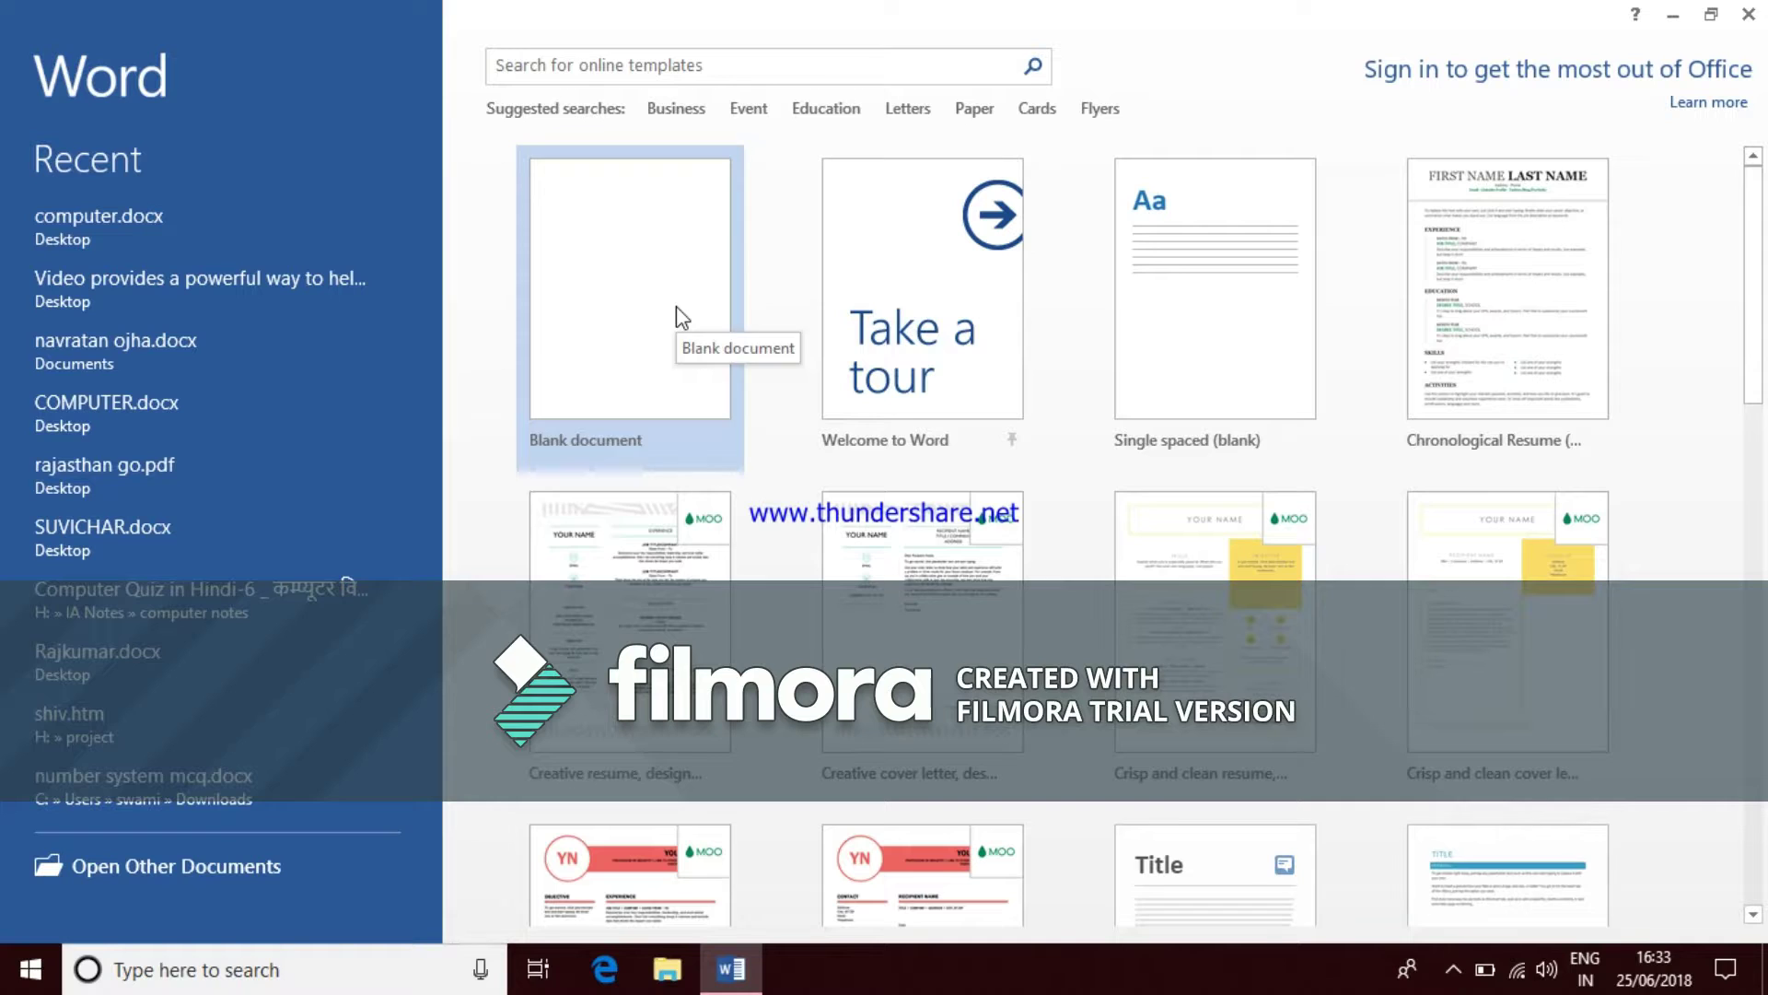
- Create a new blank document (Document1) from the Word start screen
{"action": "left_click", "coordinate": [676, 306]}
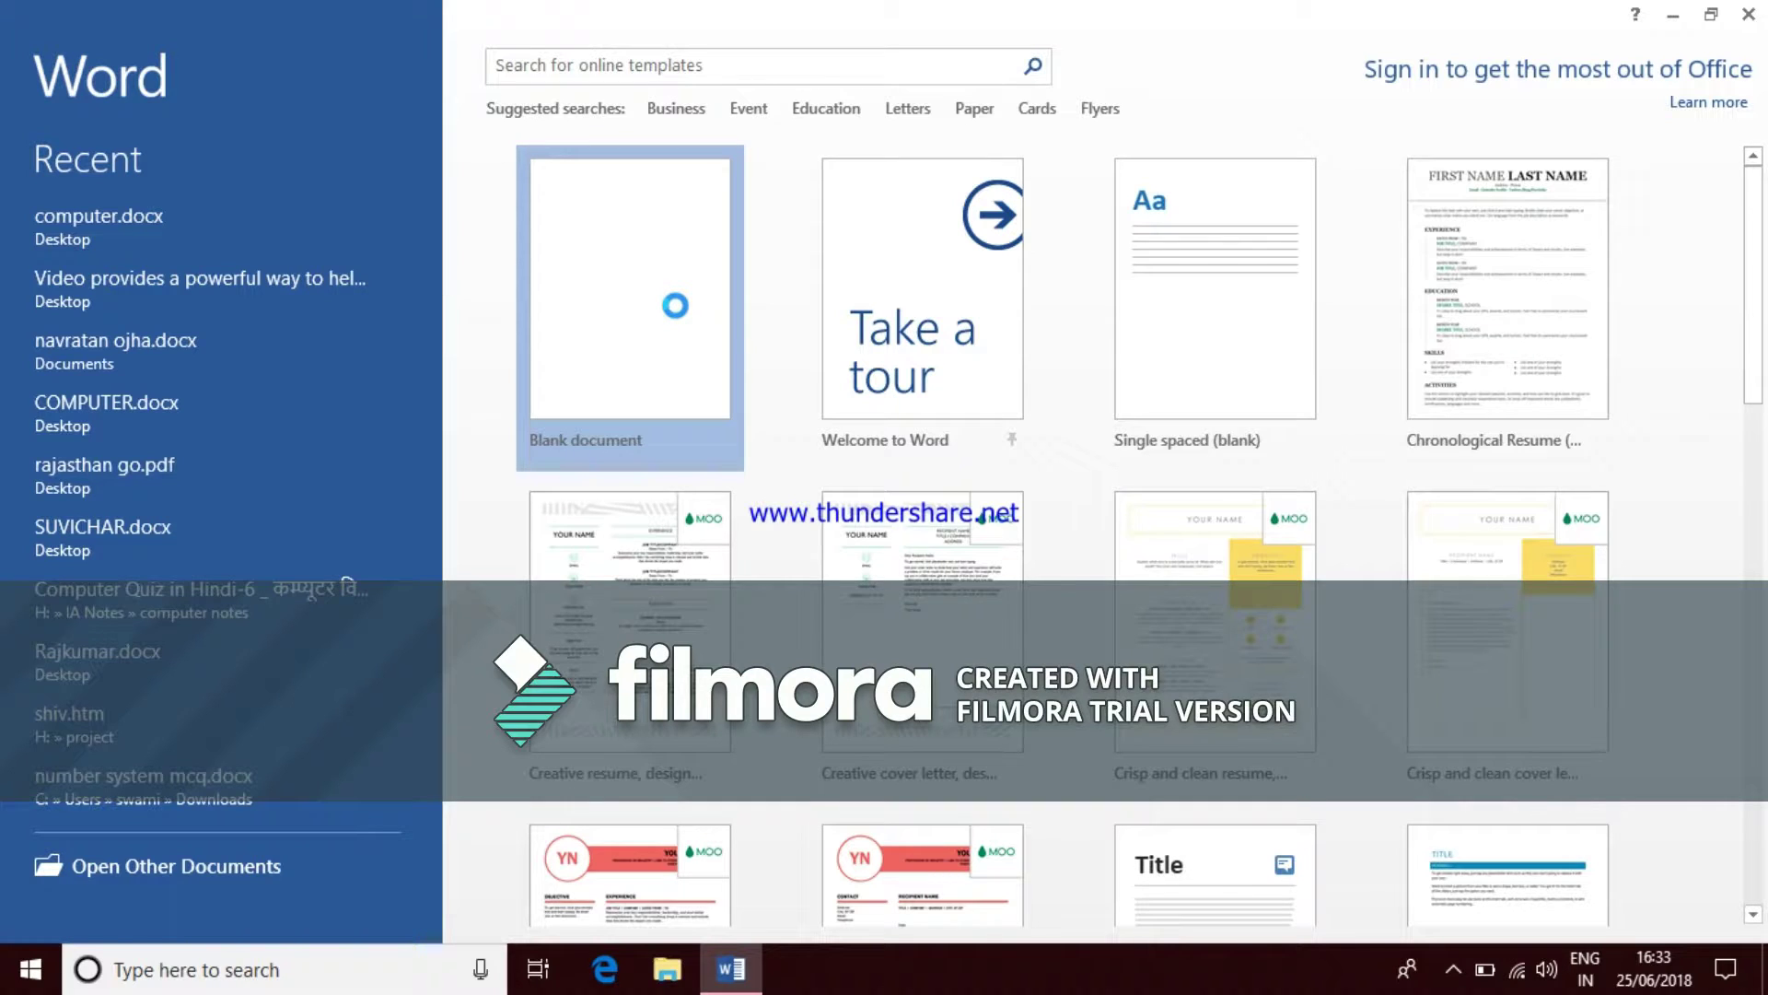
{"action": "left_click", "coordinate": [676, 306]}
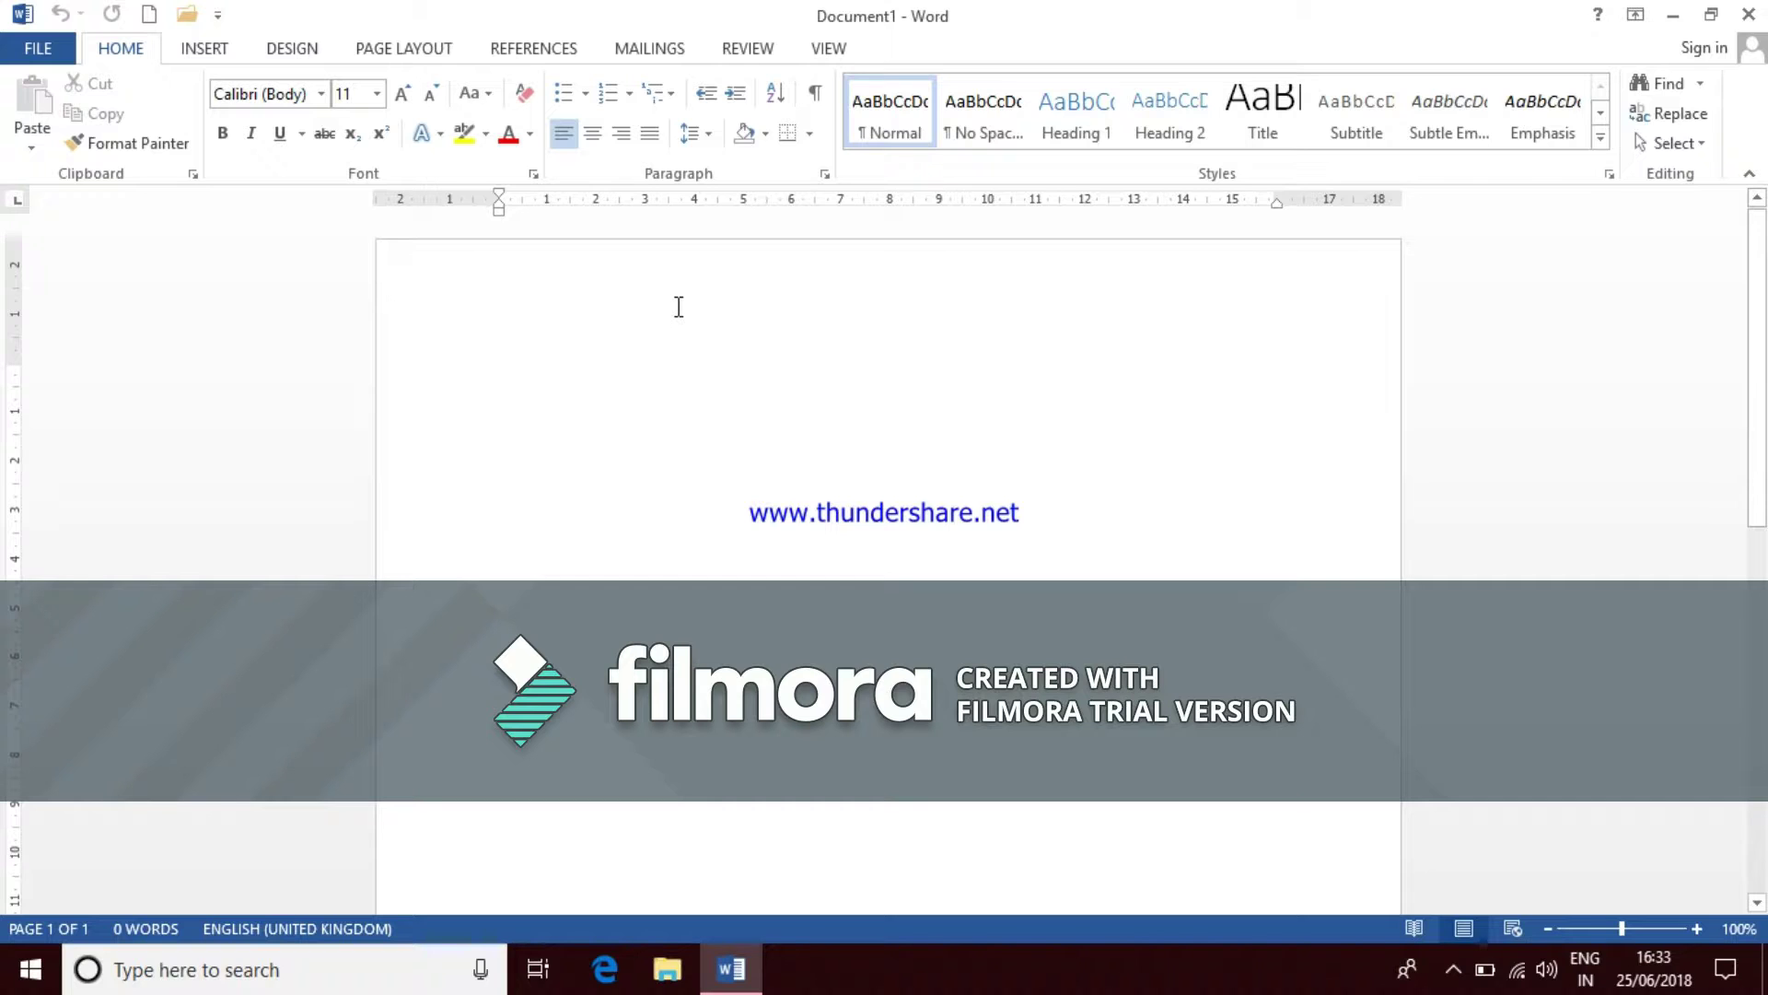
- Fill the document with five paragraphs of sample text using =rand()
{"action": "type", "text": "="}
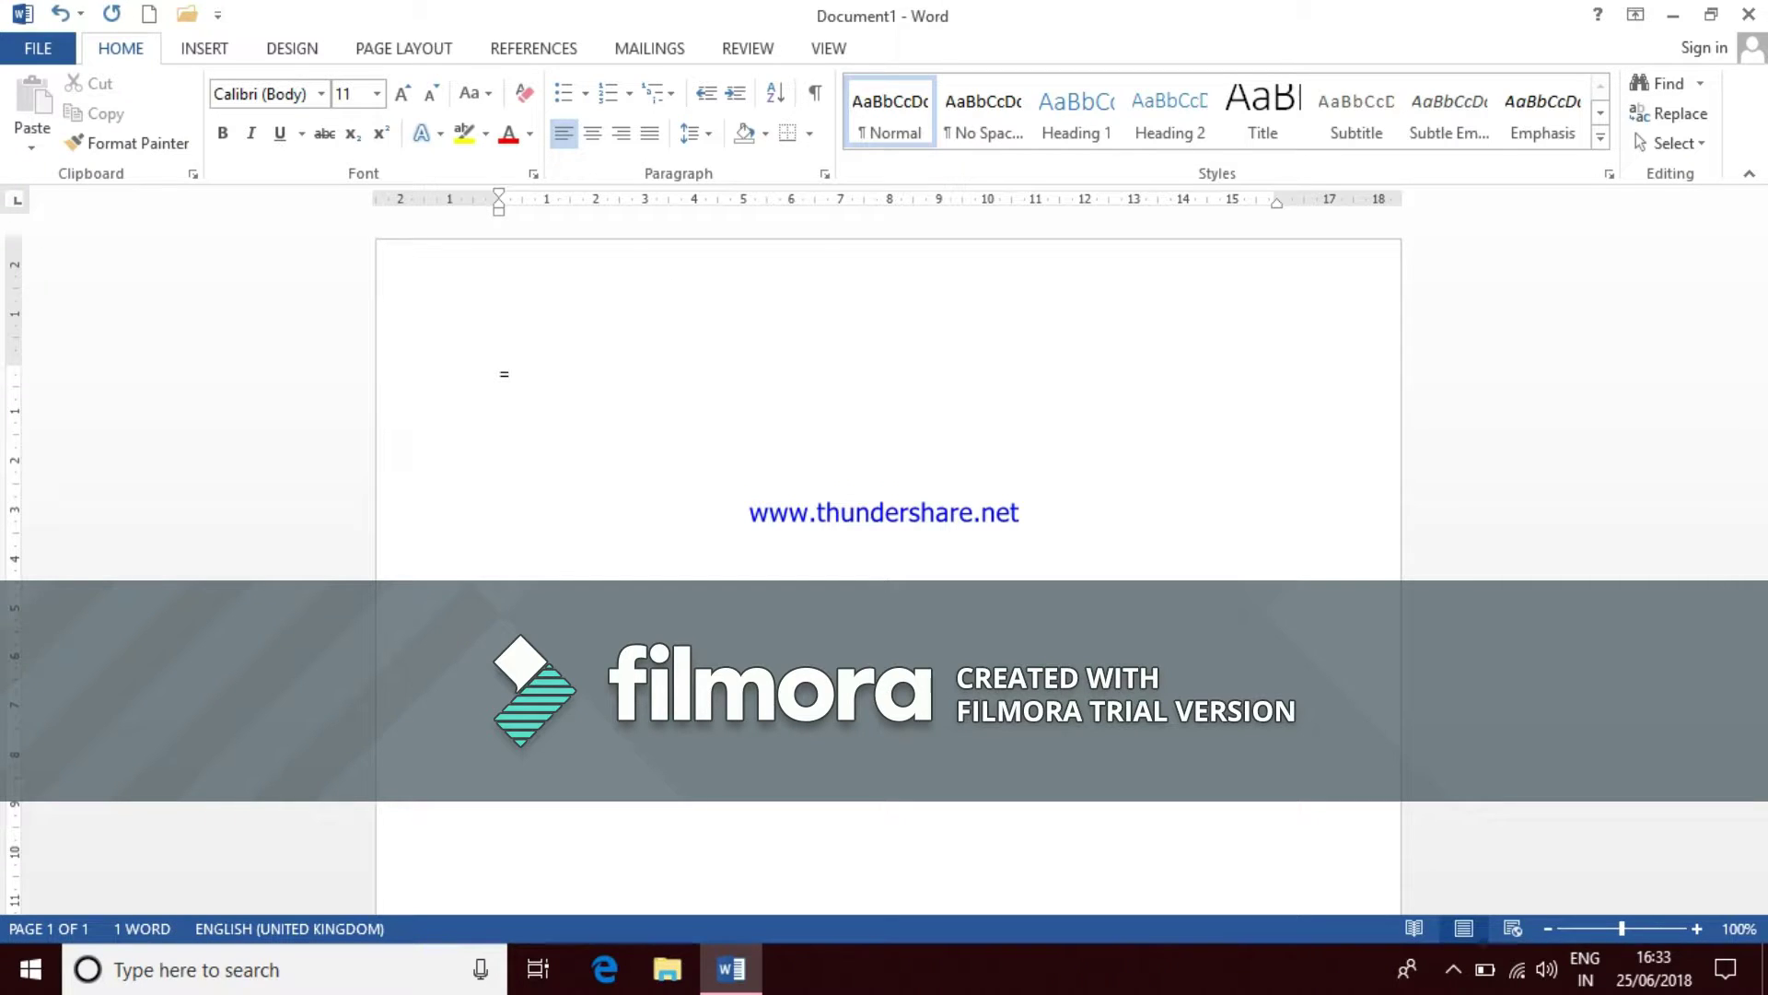
{"action": "type", "text": "rand"}
{"action": "type", "text": "()"}
{"action": "key", "text": "Return"}
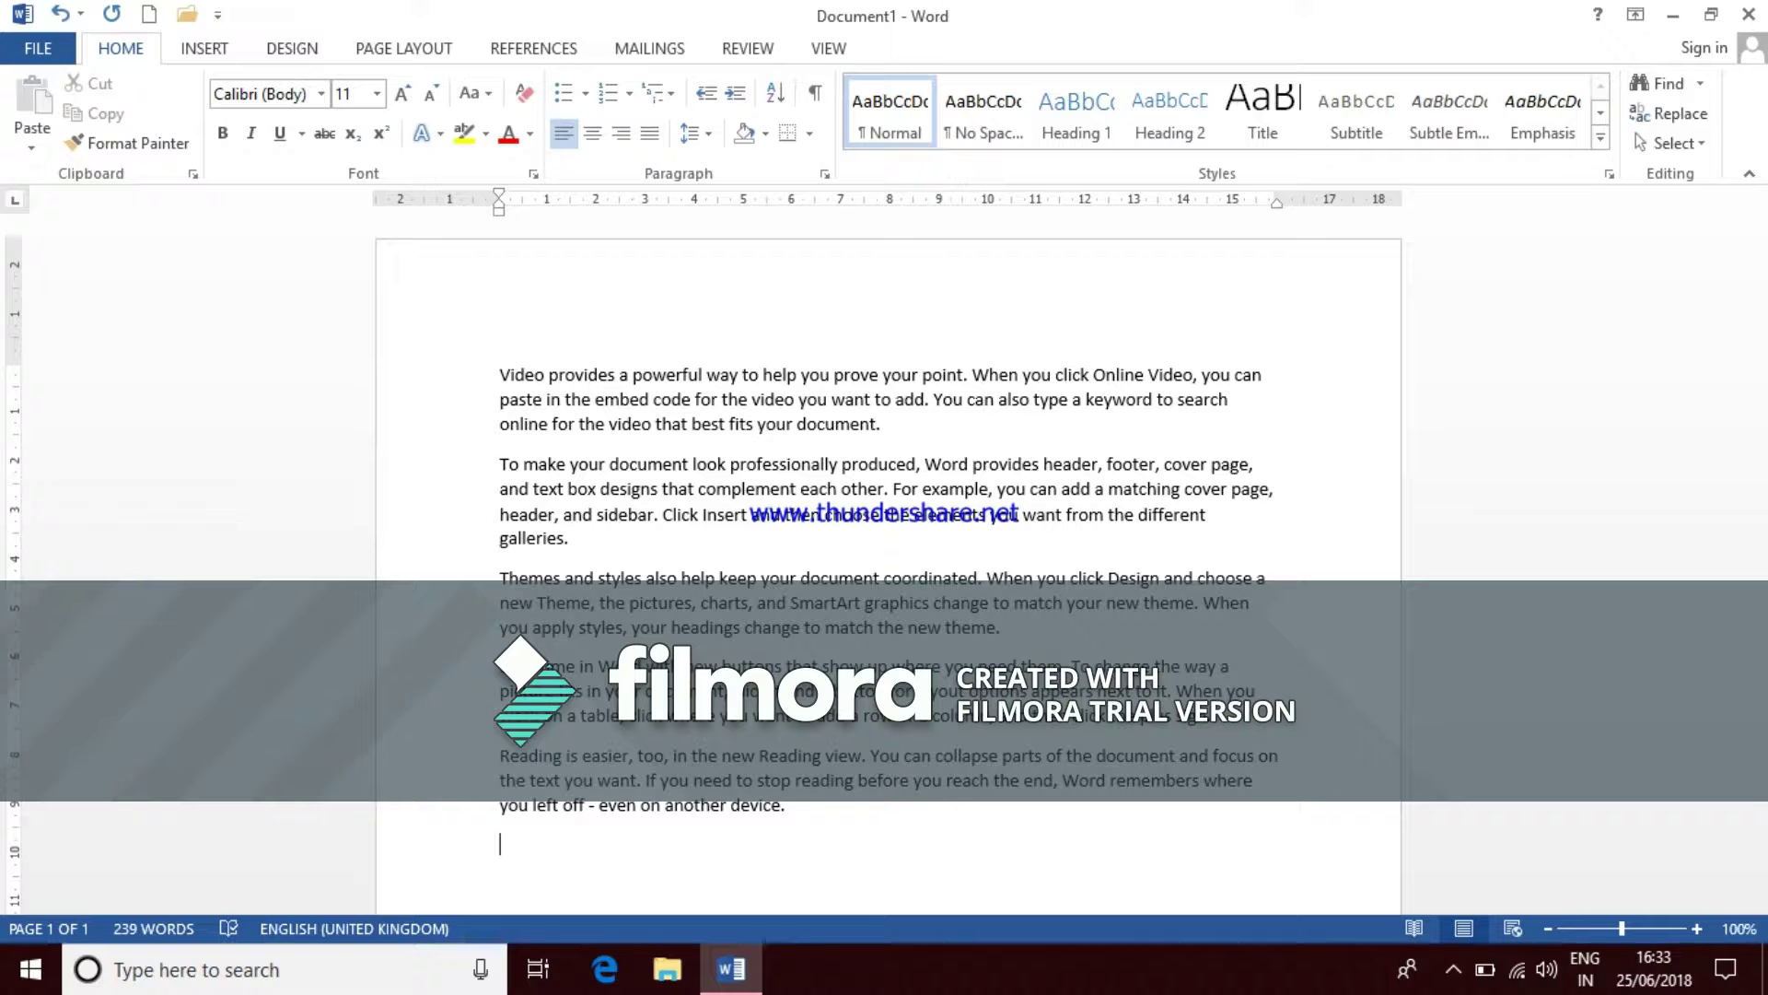
- Set up Save As in the Desktop folder with the file name 'computer'
{"action": "left_click", "coordinate": [59, 48]}
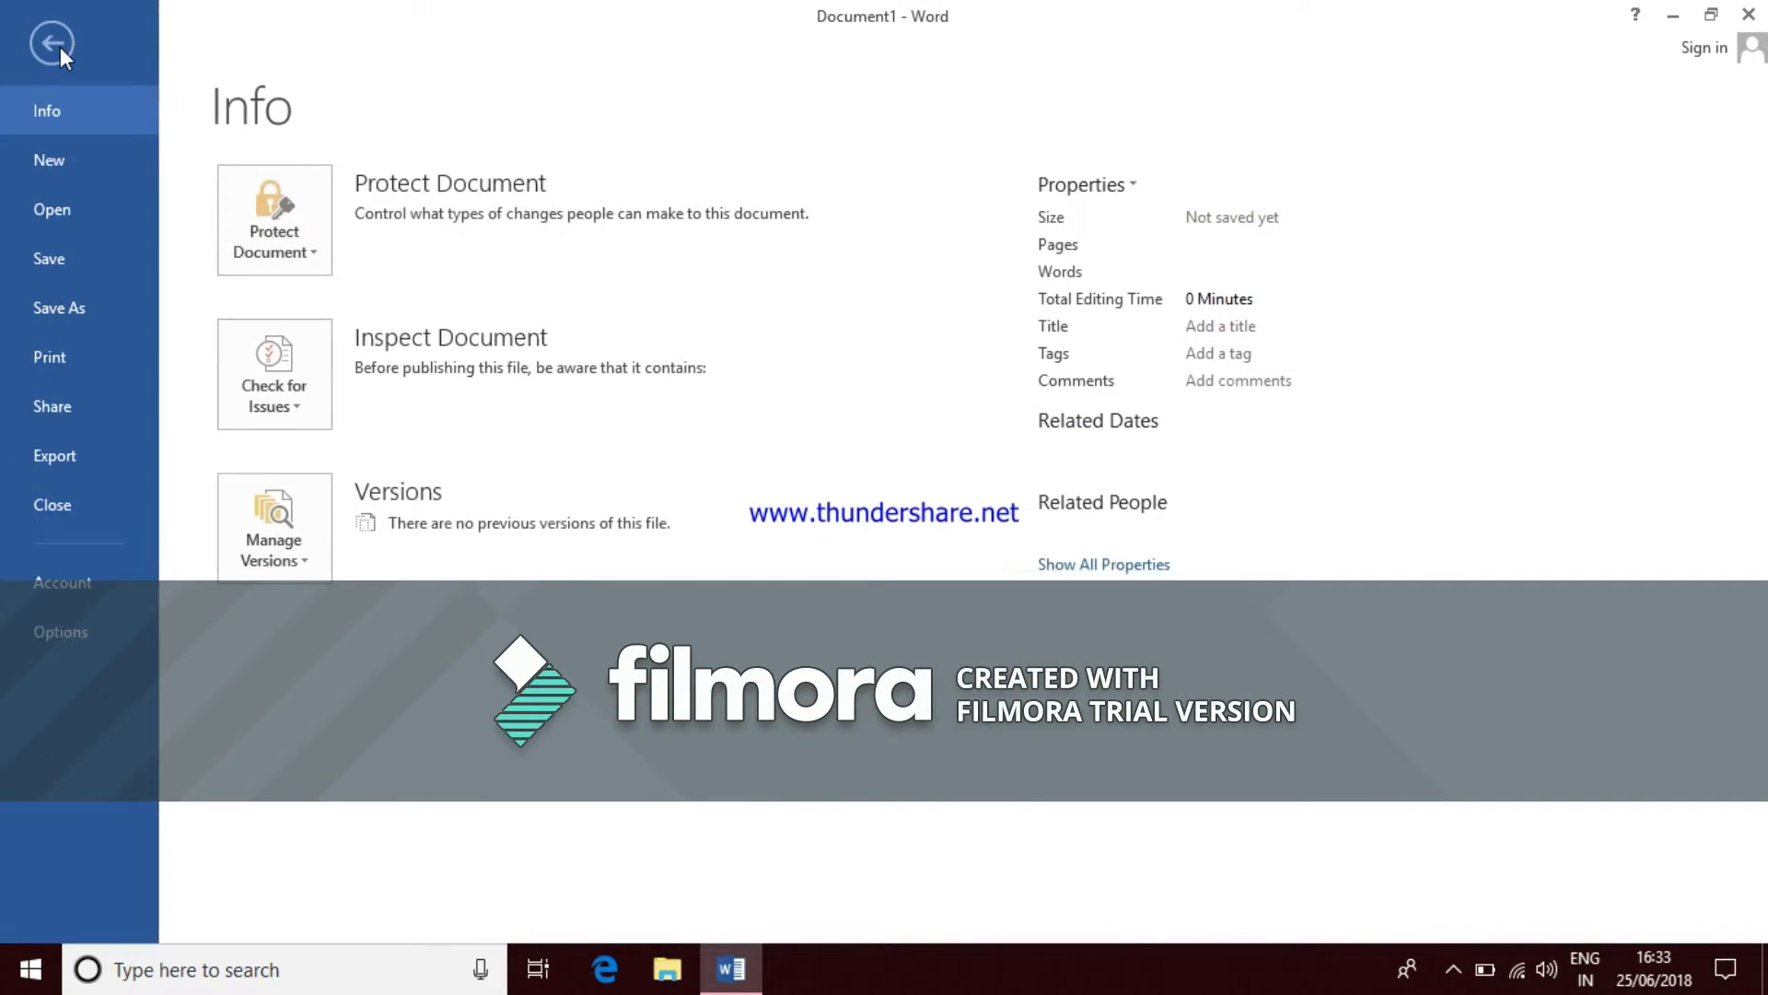
{"action": "left_click", "coordinate": [122, 260]}
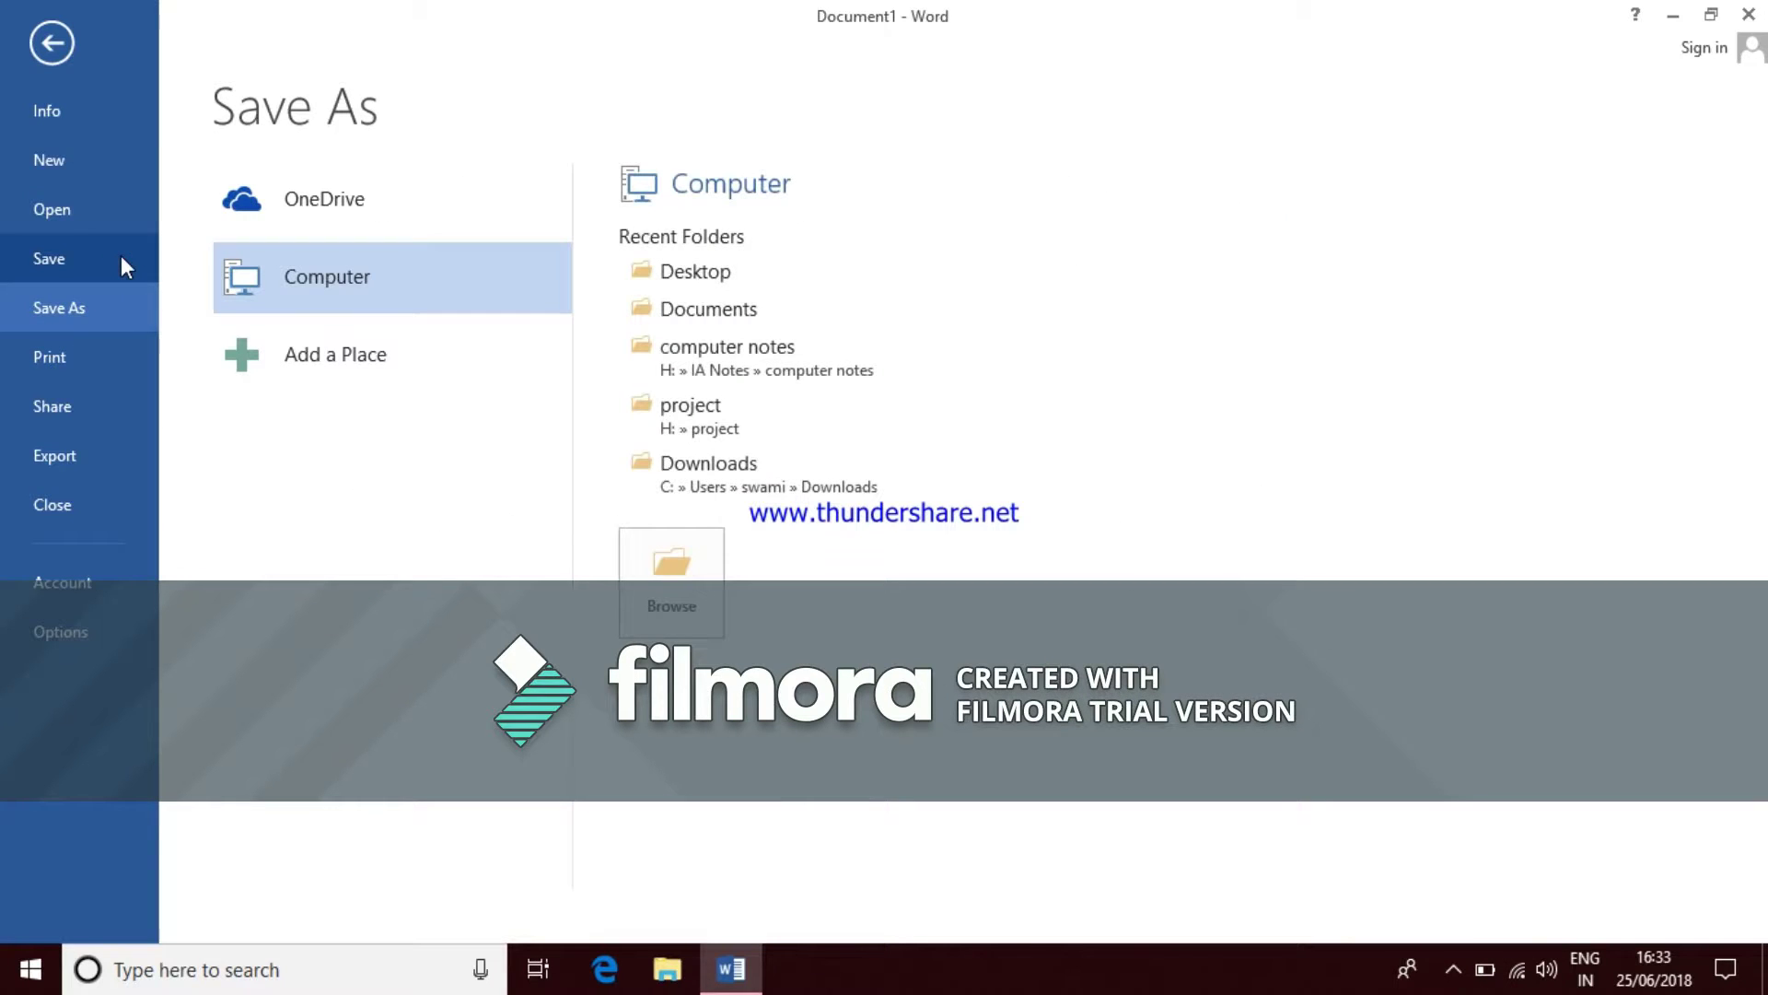
{"action": "left_click", "coordinate": [726, 276]}
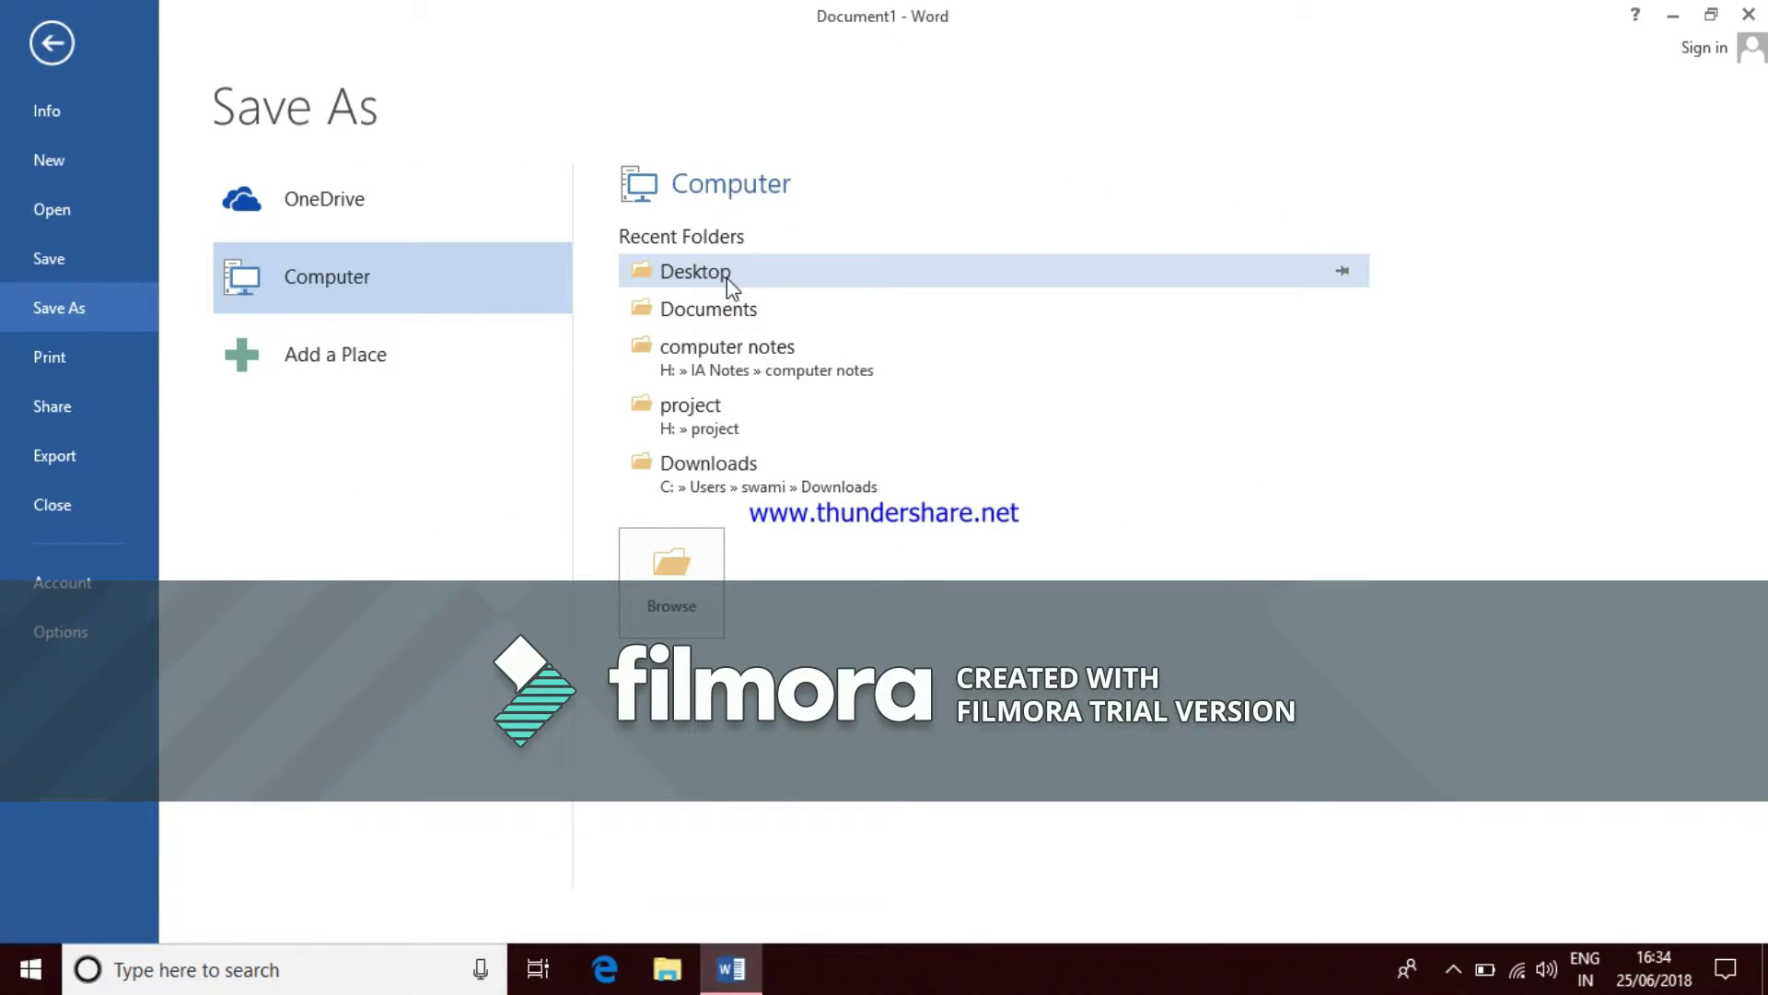
{"action": "left_click", "coordinate": [729, 281]}
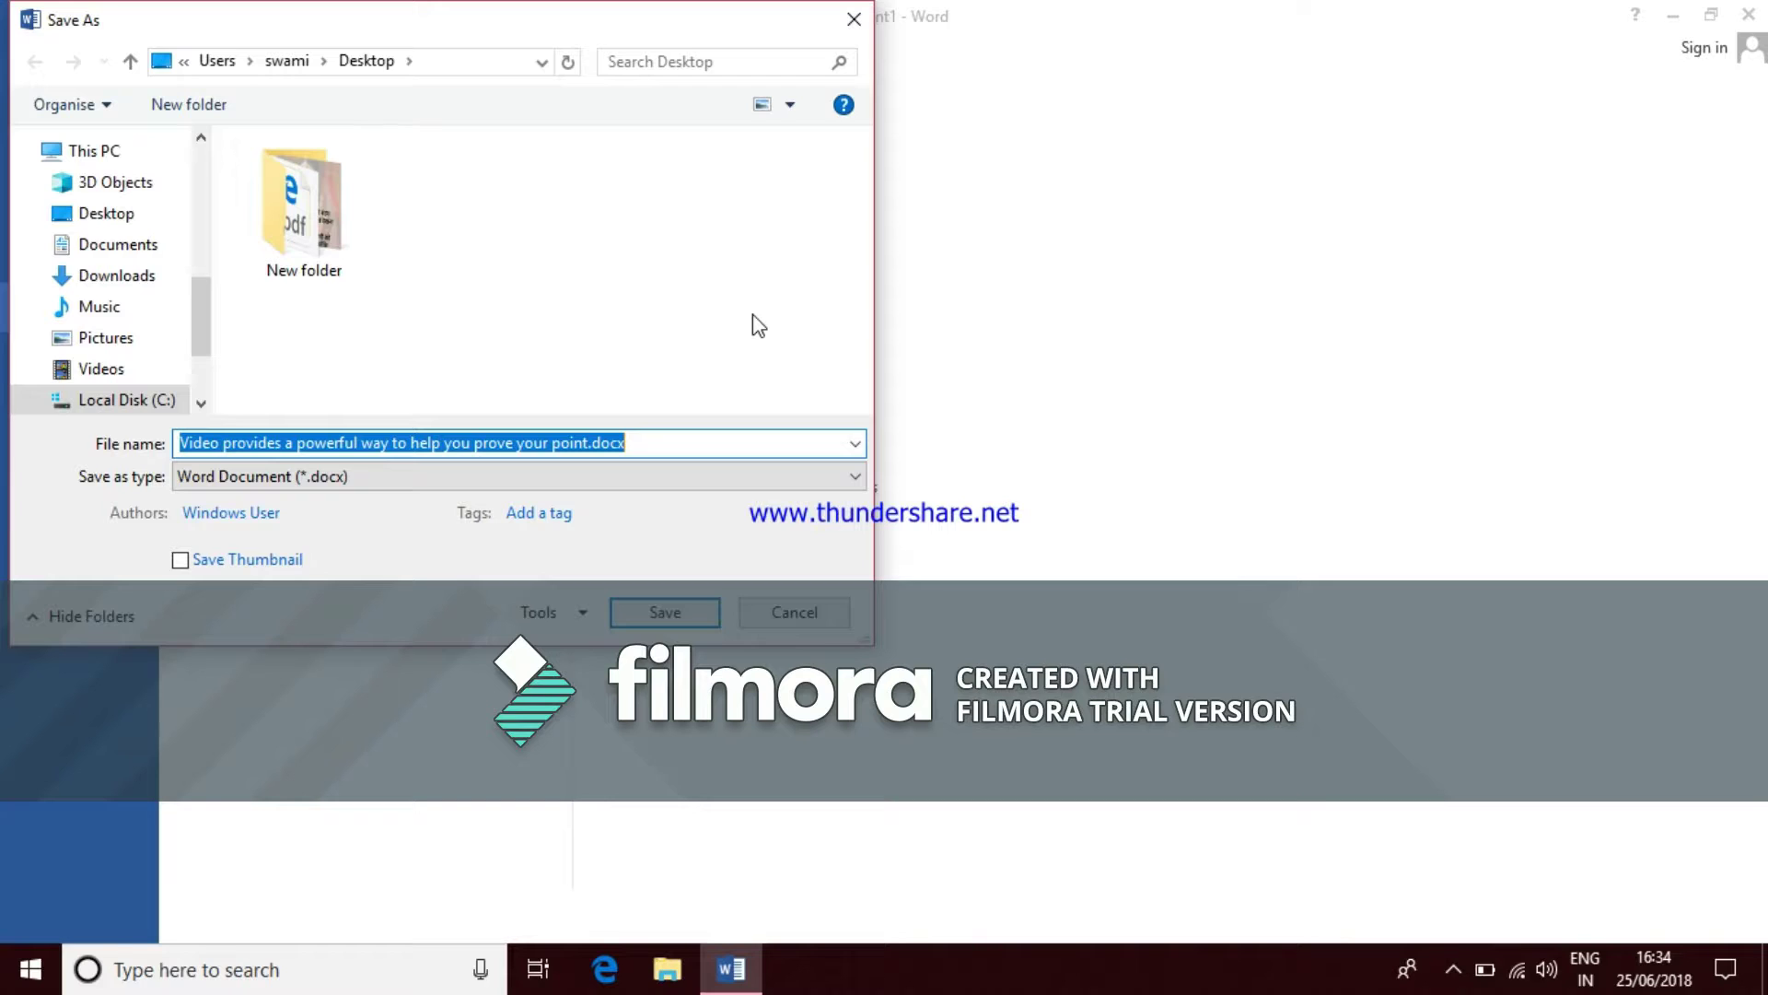
{"action": "type", "text": "computer"}
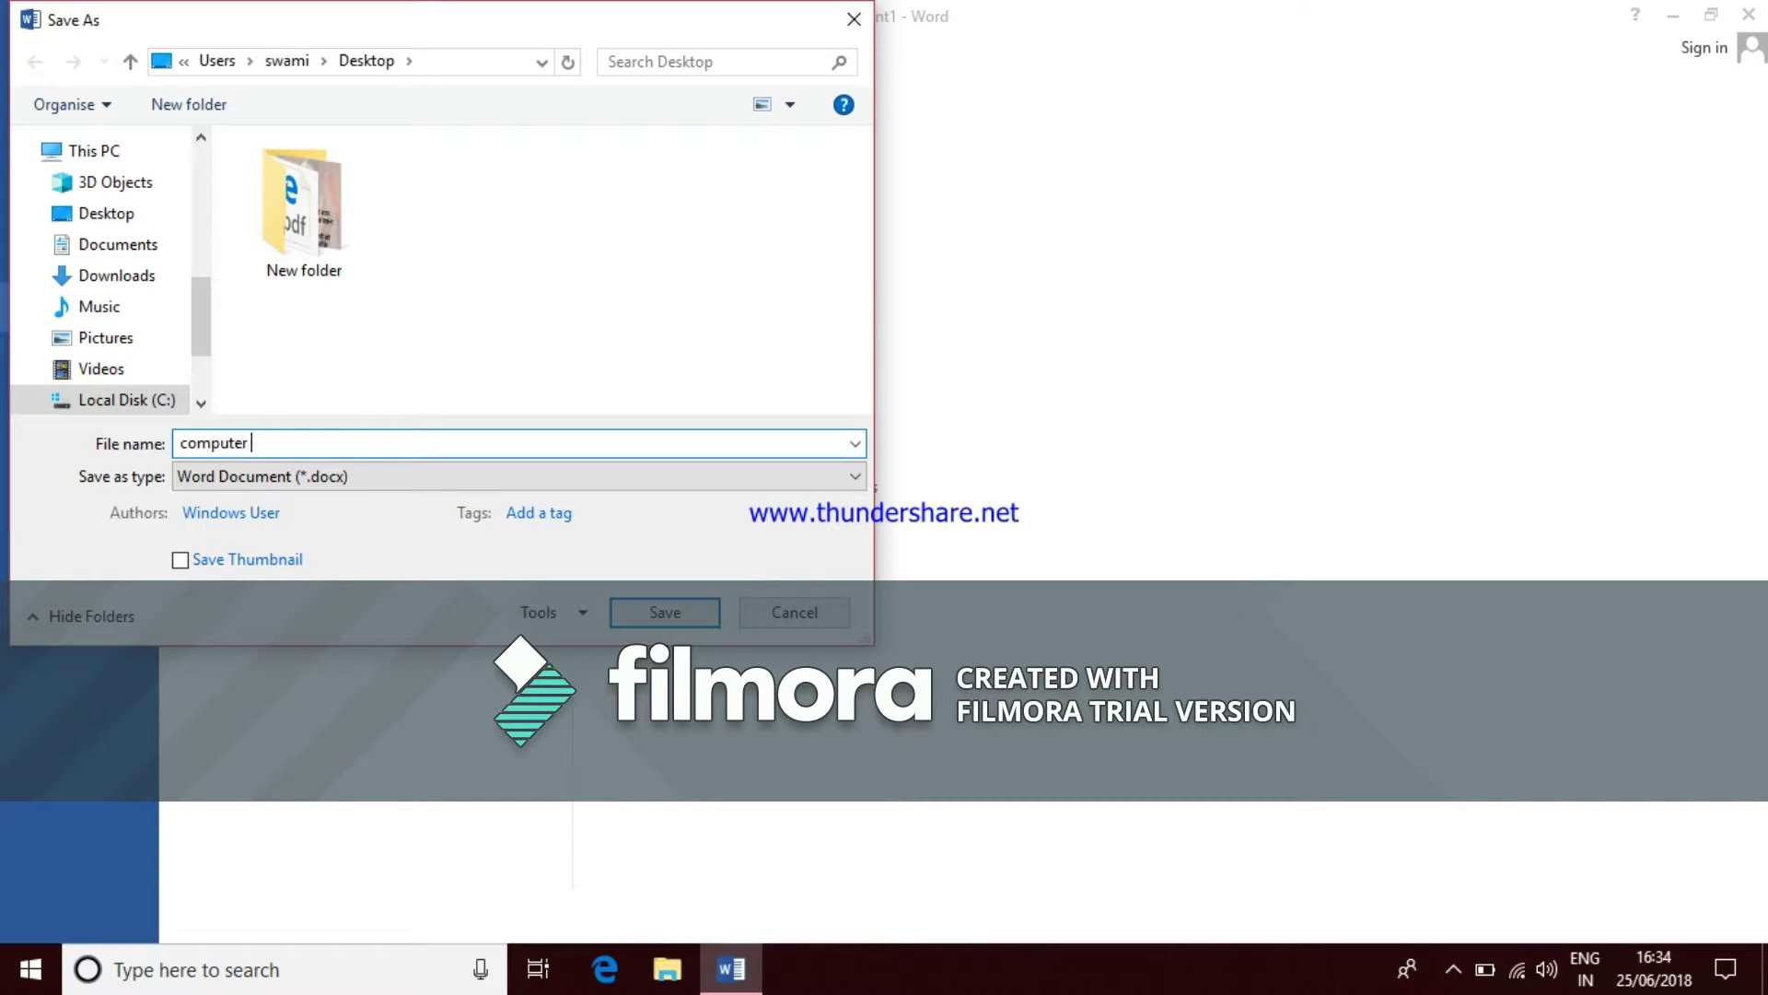
{"action": "left_click", "coordinate": [571, 629]}
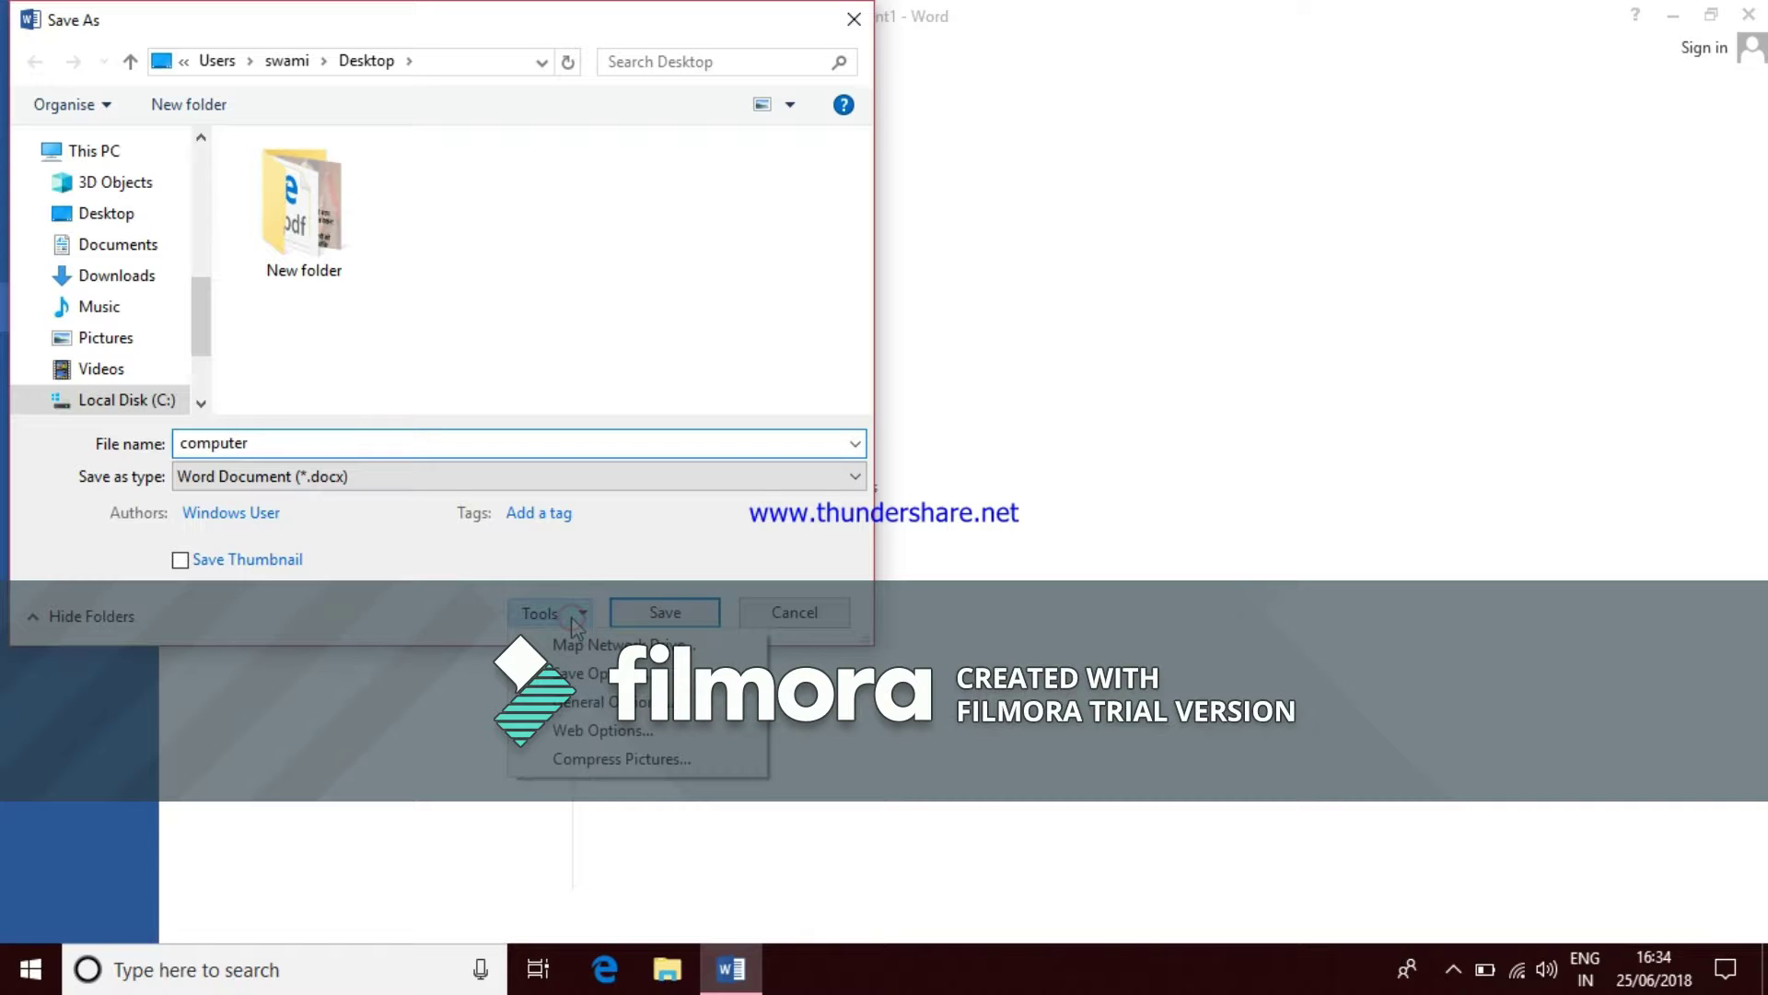
- In General Options, set and confirm a password to open and a password to modify
{"action": "left_click", "coordinate": [612, 707]}
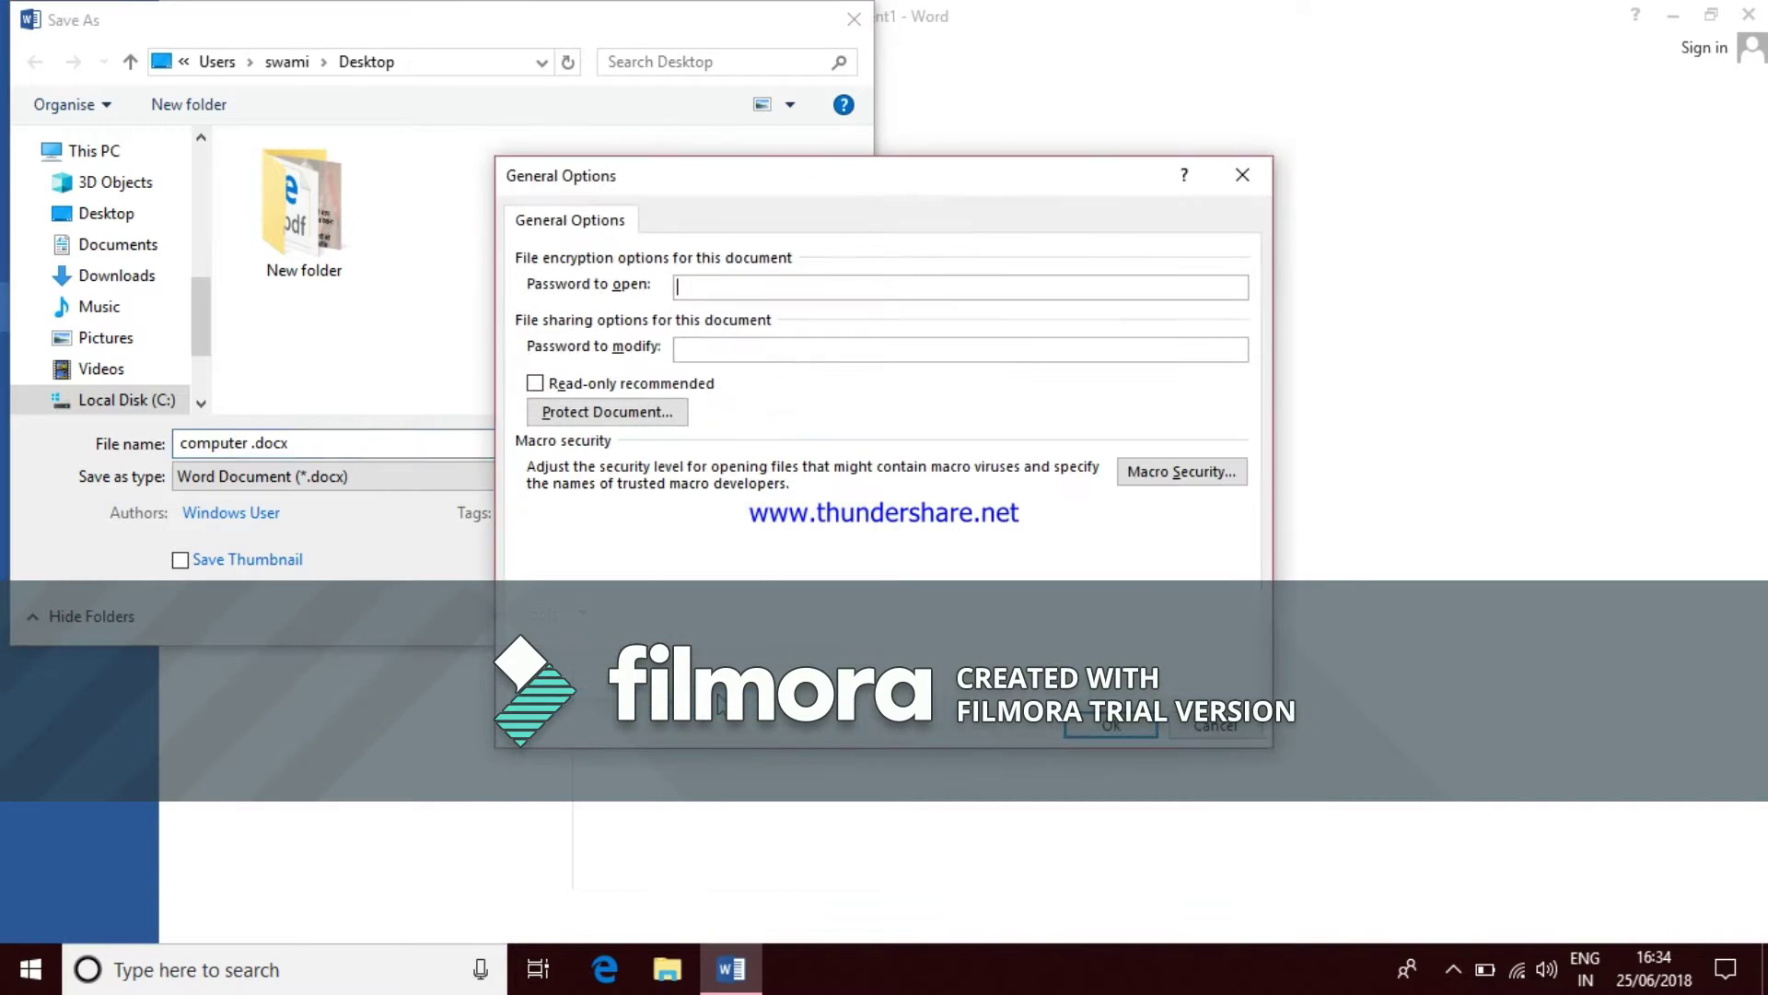
{"action": "key", "text": "Tab"}
{"action": "key", "text": "Return"}
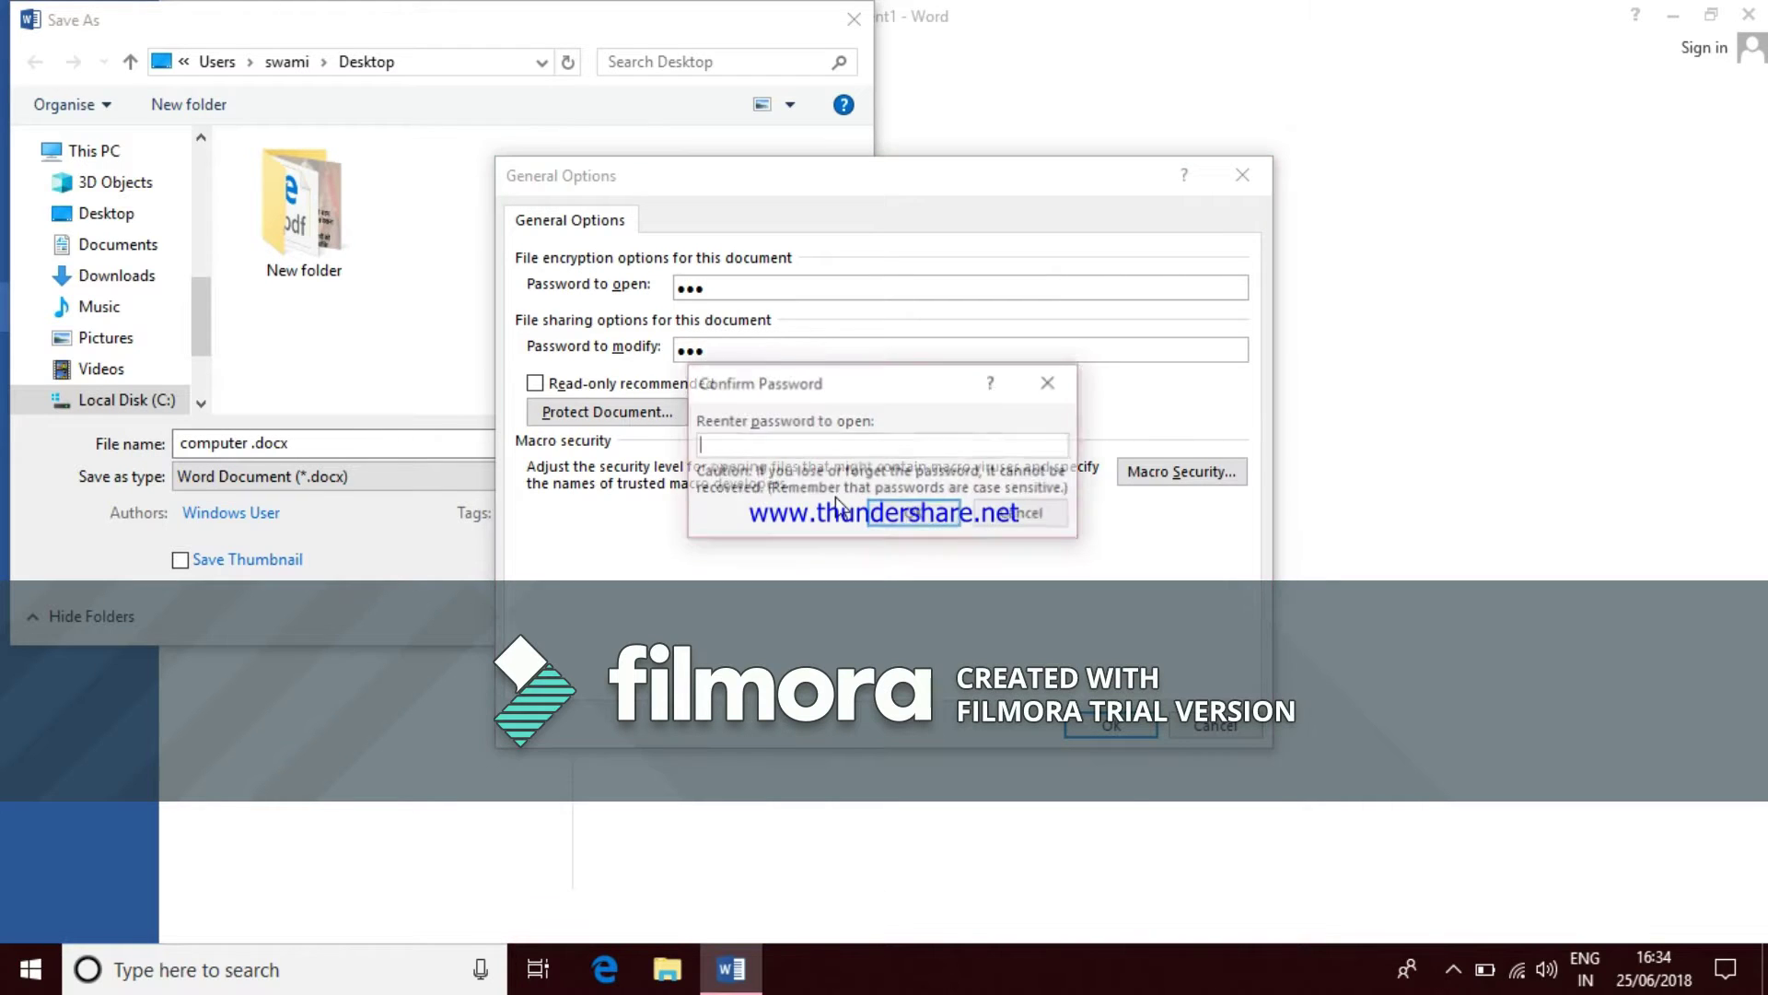
{"action": "key", "text": "Return"}
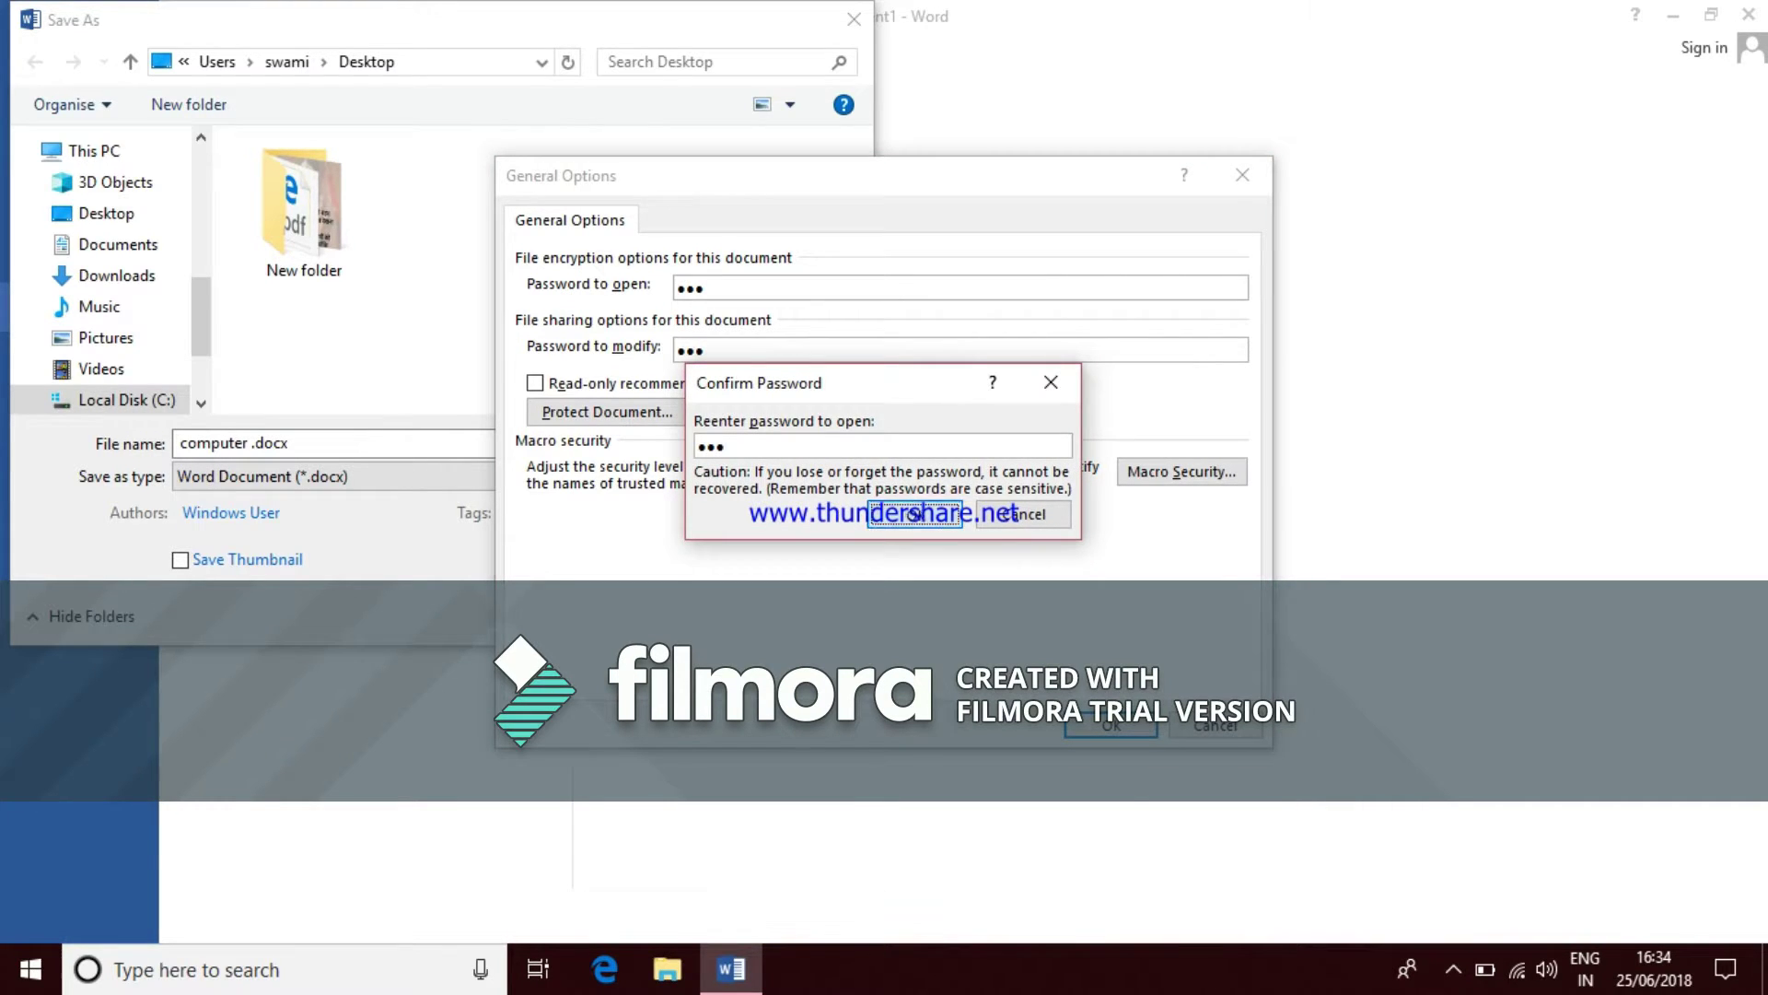
{"action": "key", "text": "Return"}
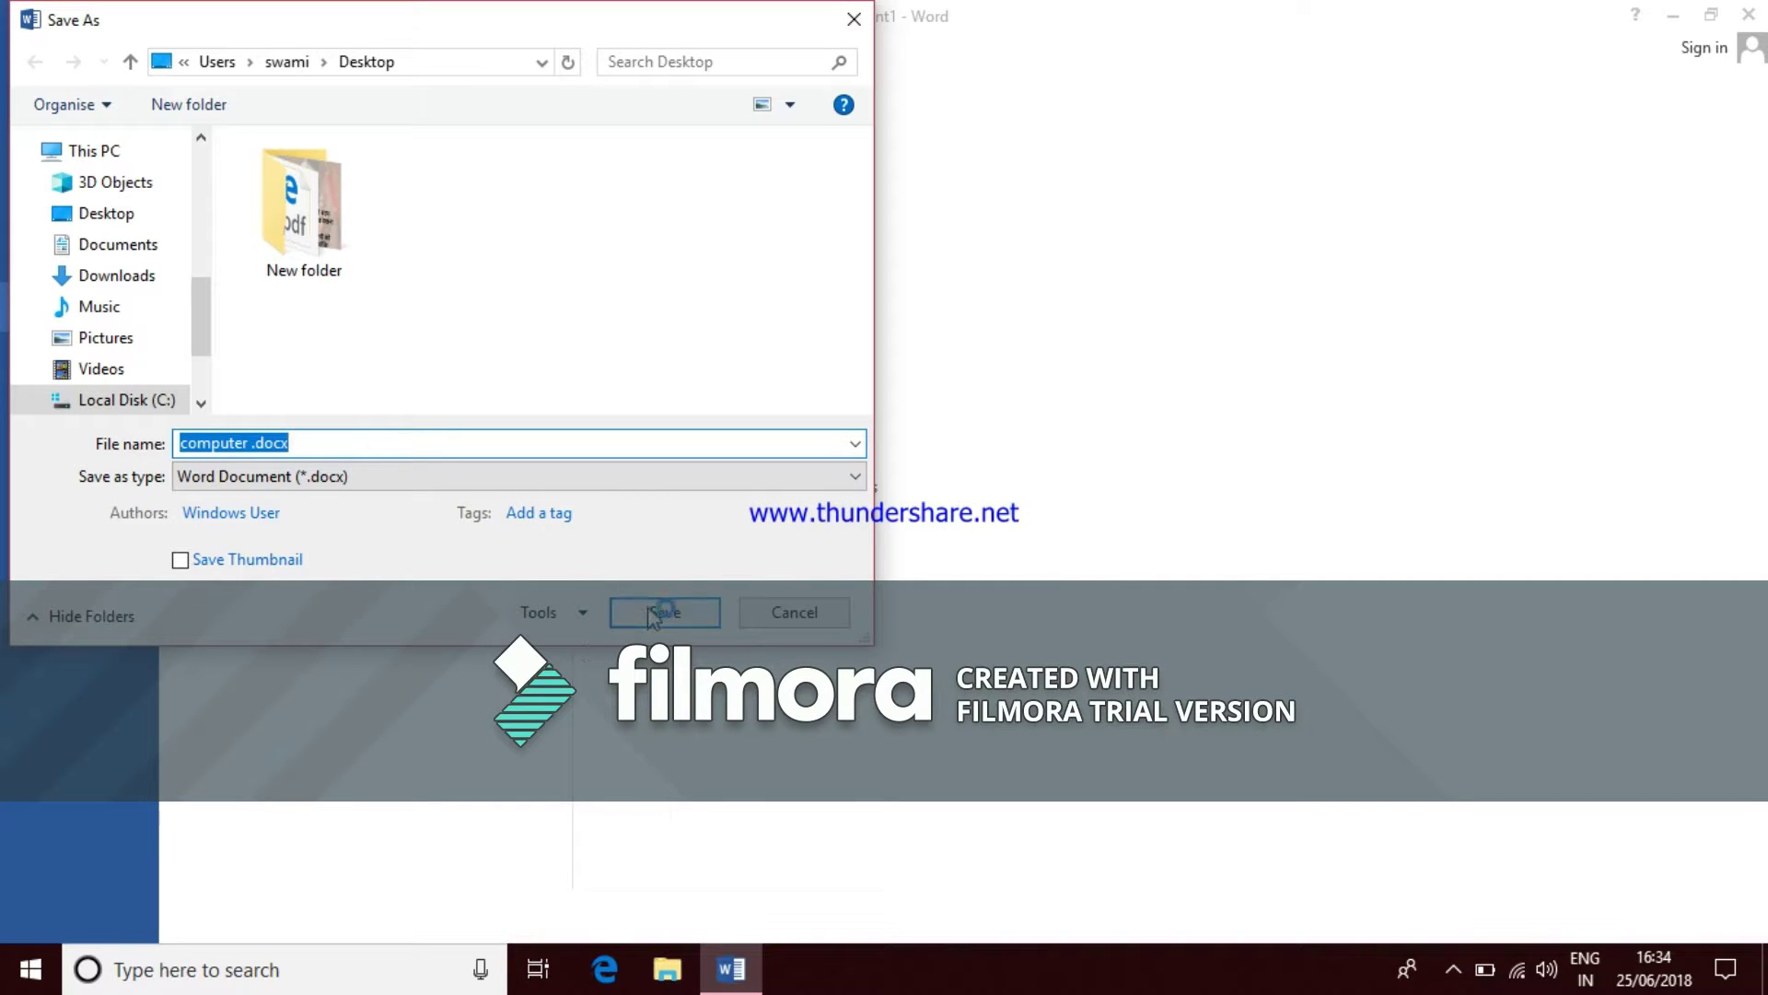
- Save the protected document as computer.docx on the Desktop and close Word
{"action": "left_click", "coordinate": [652, 612]}
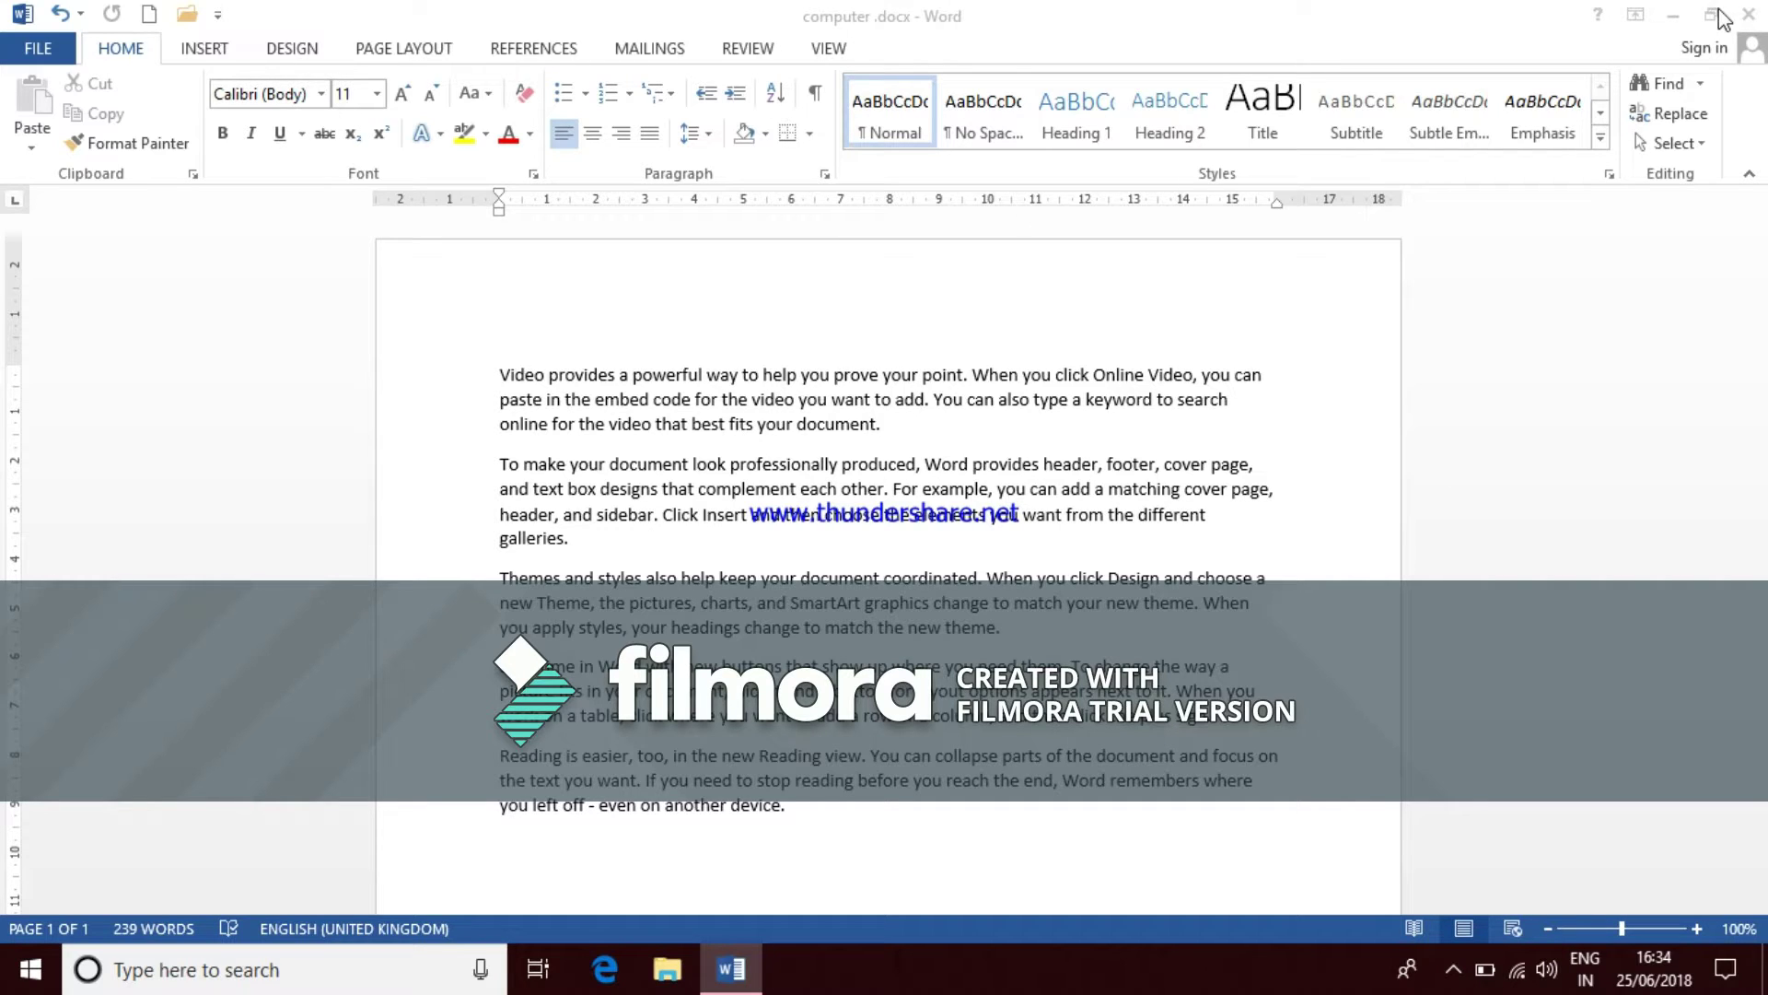
{"action": "left_click", "coordinate": [1756, 15]}
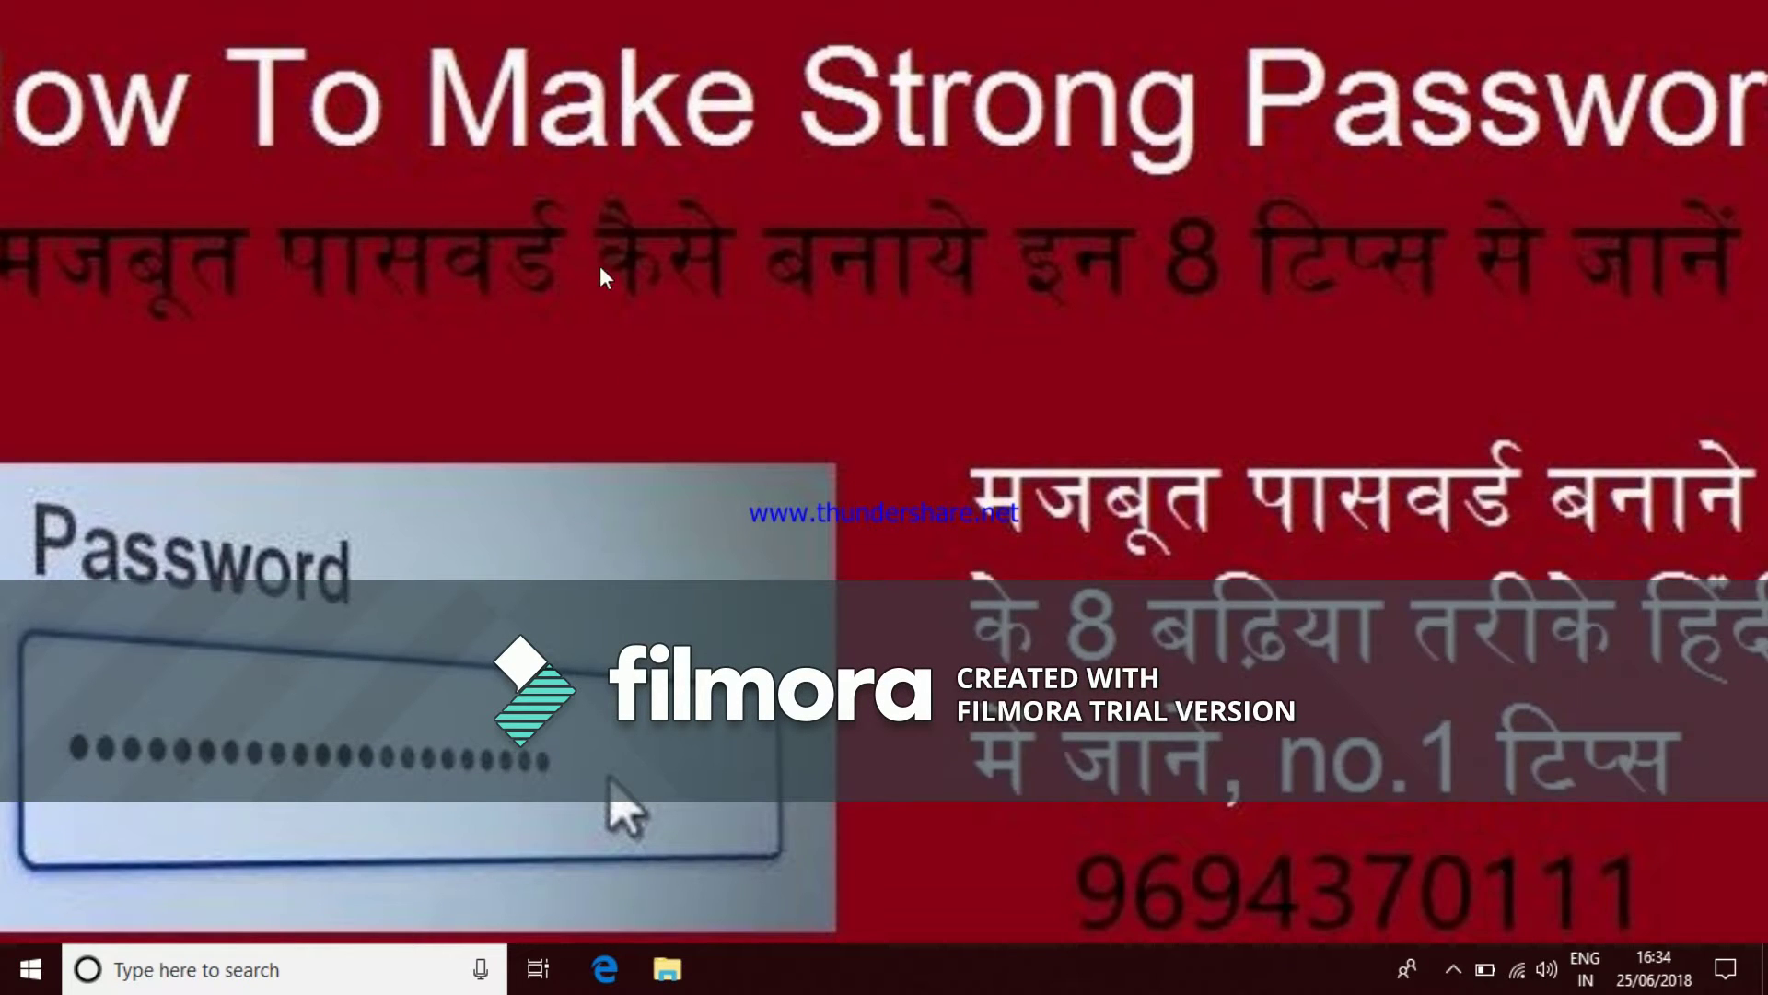
- Show the desktop icons and open computer.docx from its shortcut menu
{"action": "right_click", "coordinate": [600, 267]}
{"action": "mouse_move", "coordinate": [691, 285]}
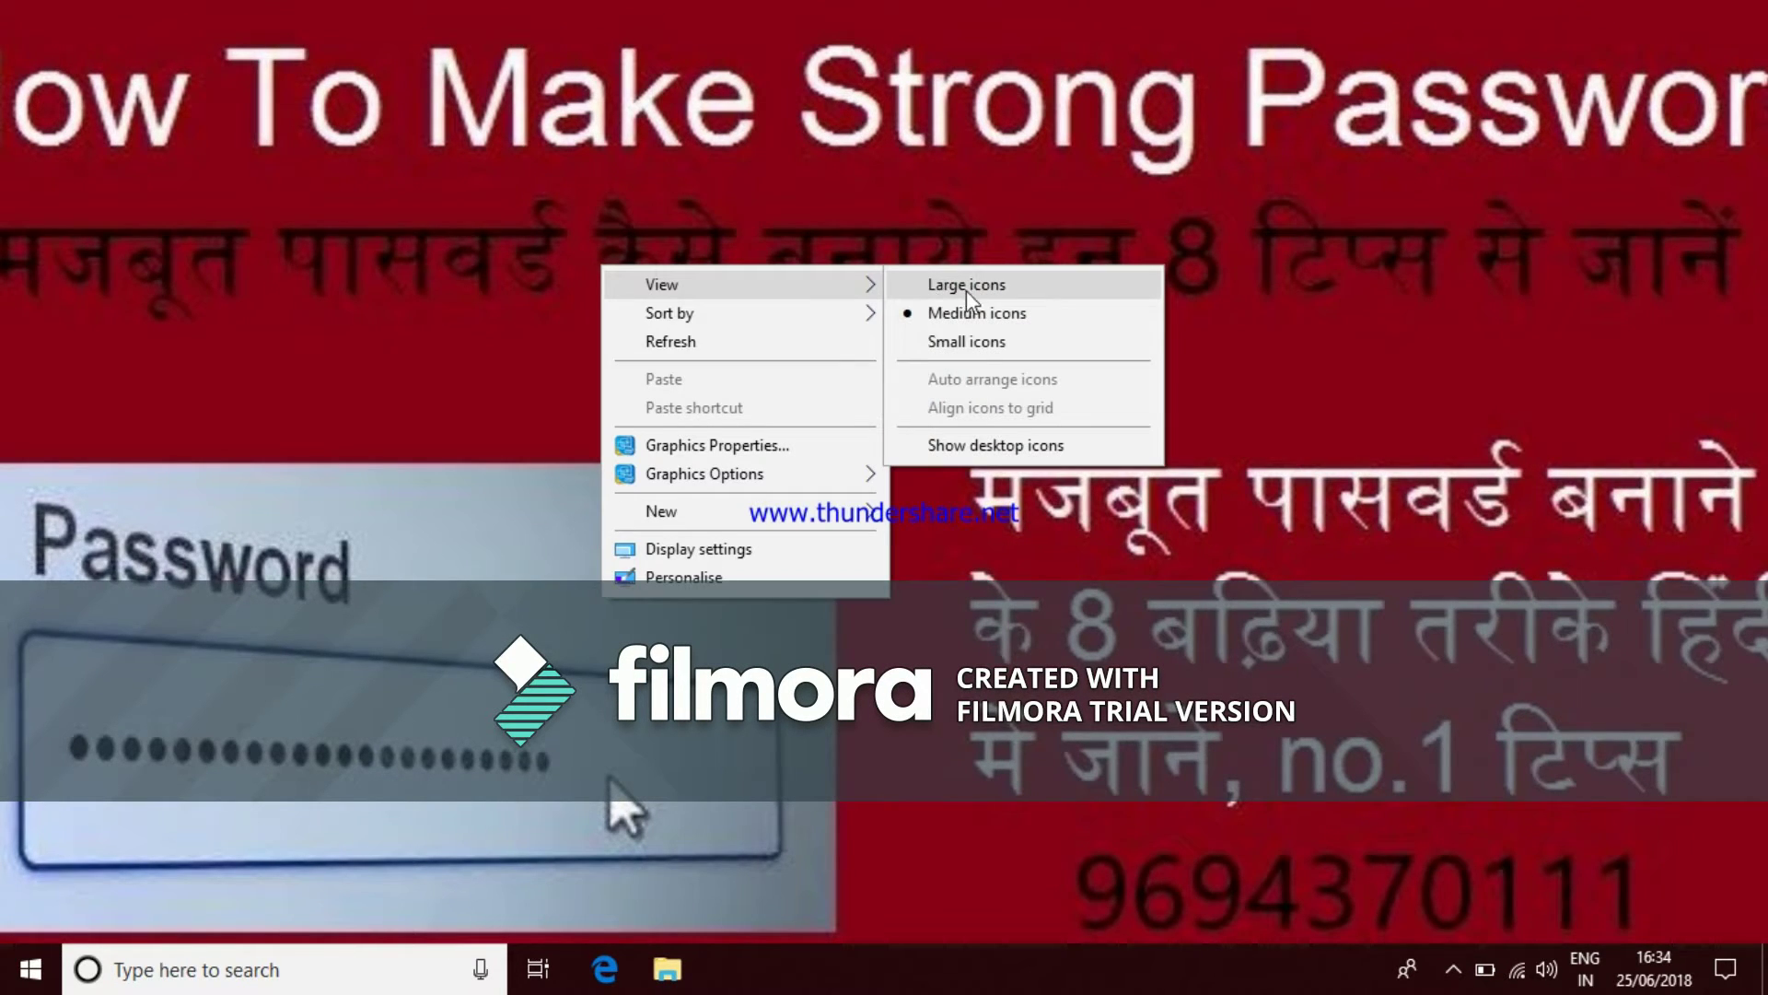
{"action": "left_click", "coordinate": [994, 445]}
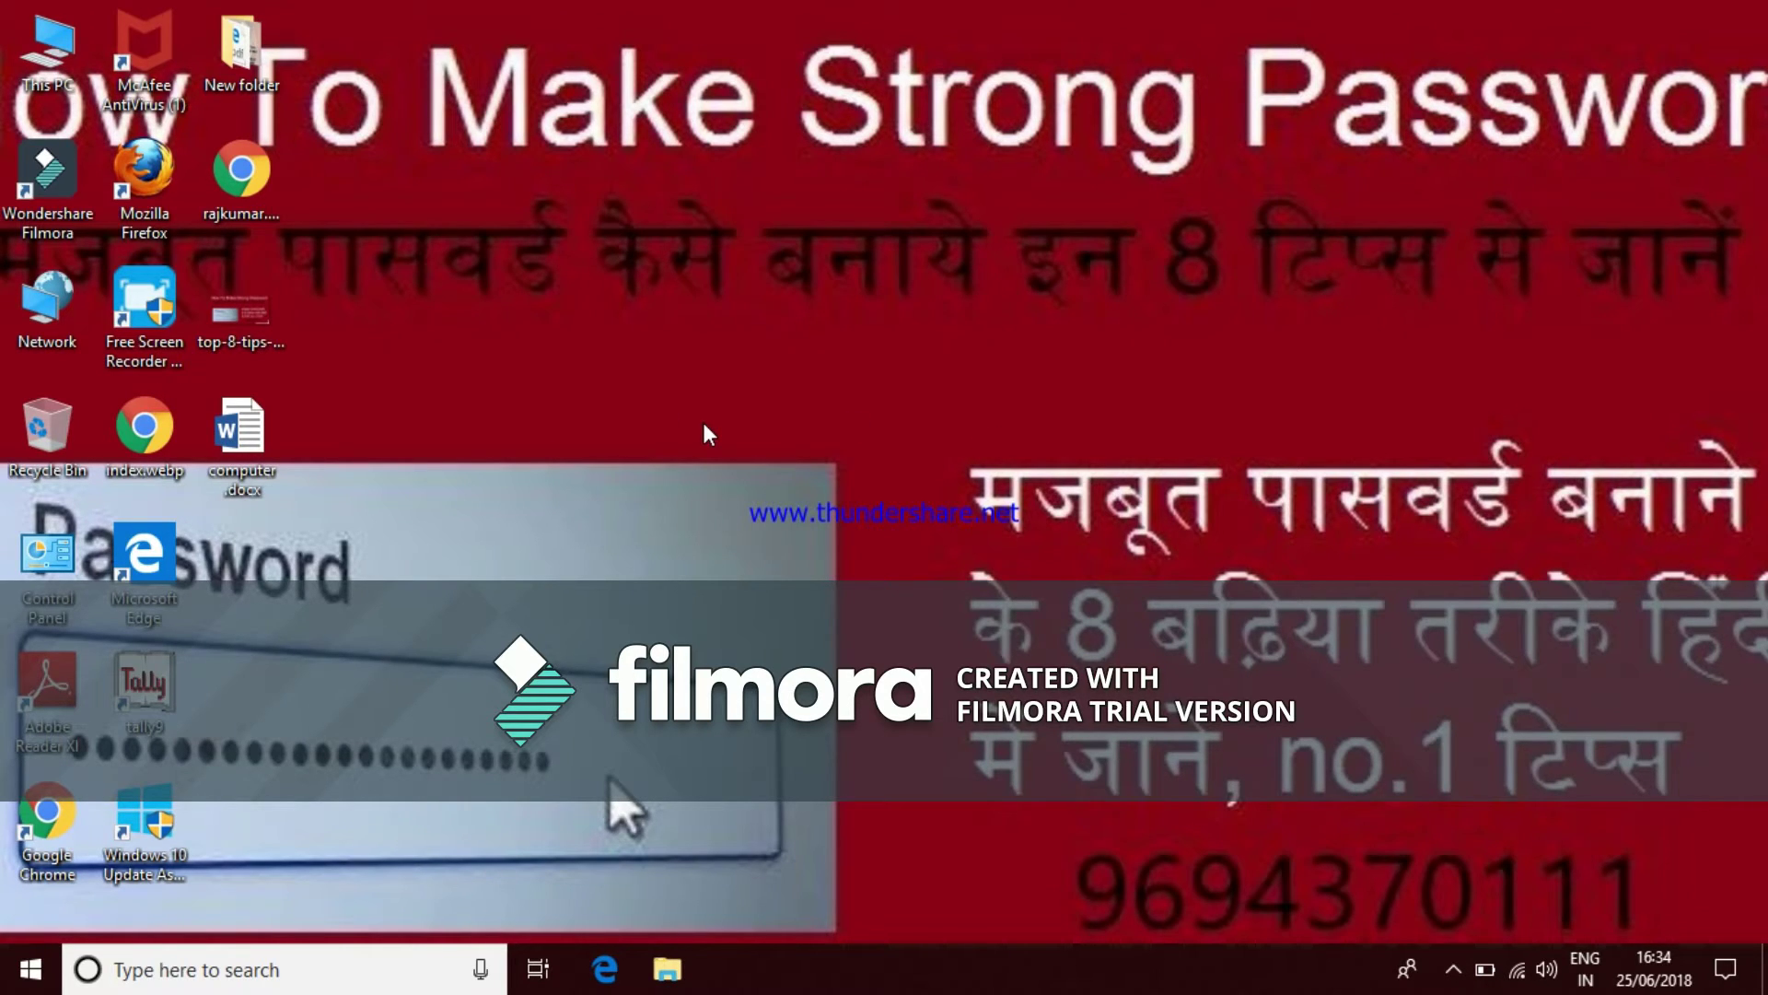
{"action": "right_click", "coordinate": [243, 478]}
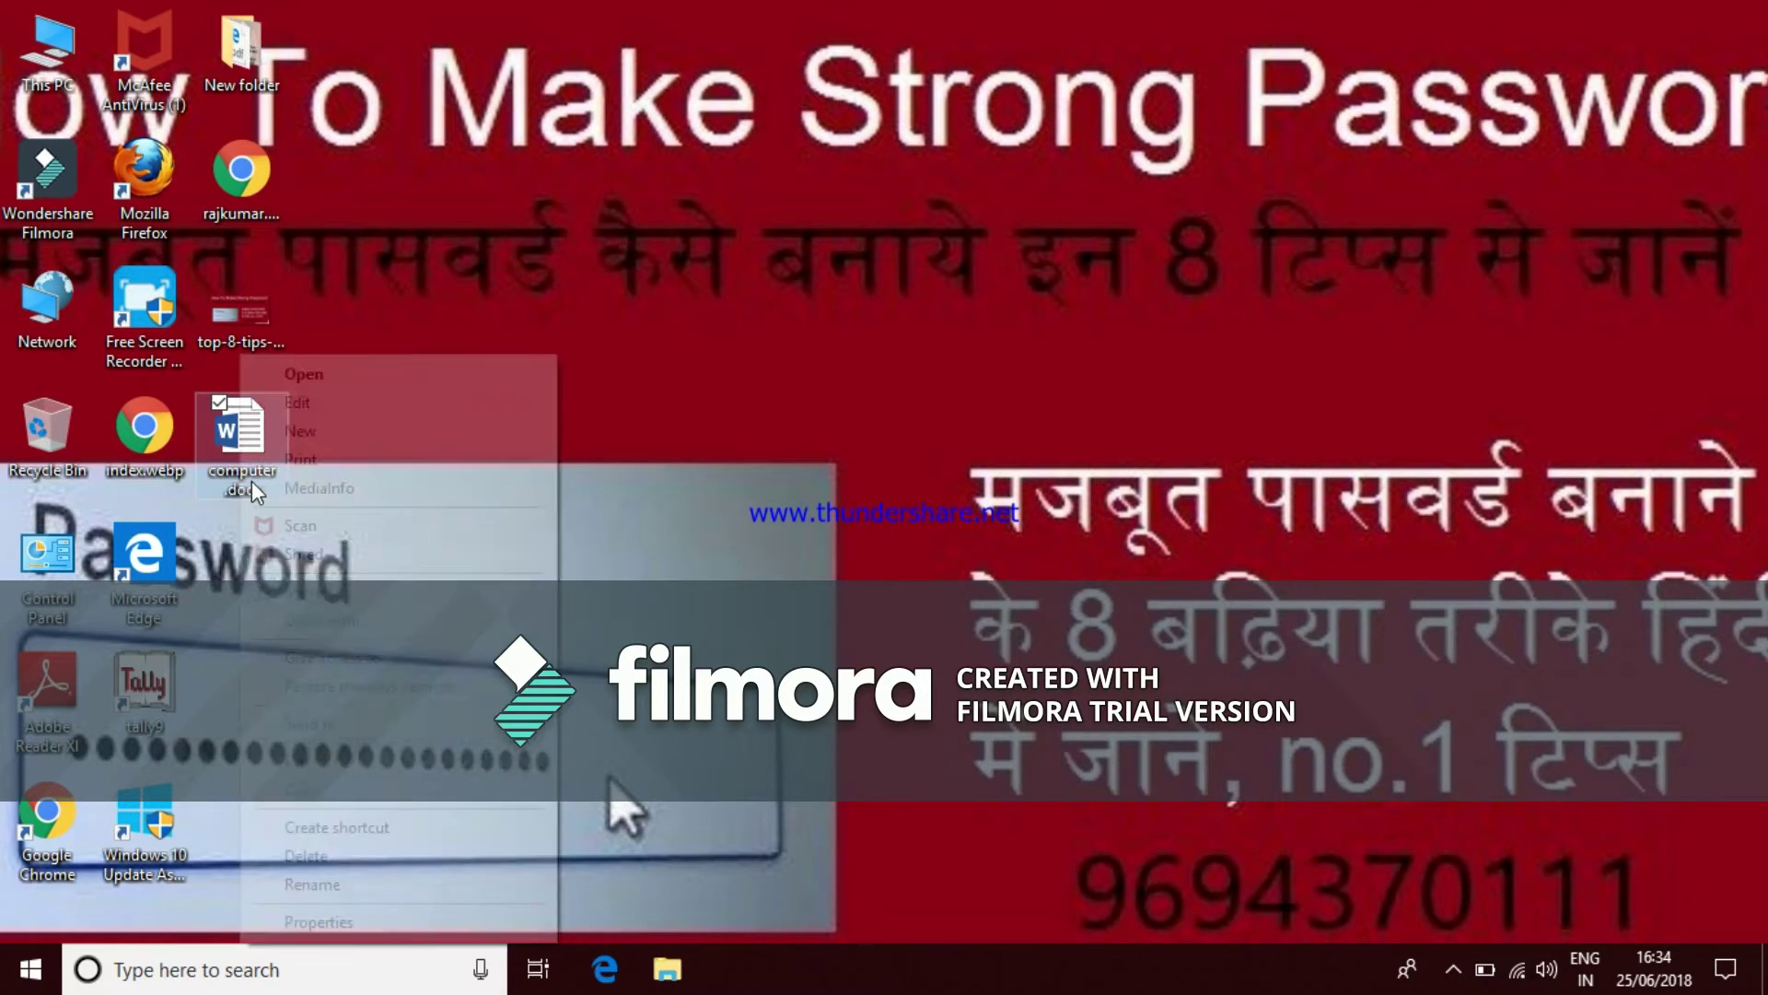
{"action": "left_click", "coordinate": [341, 377]}
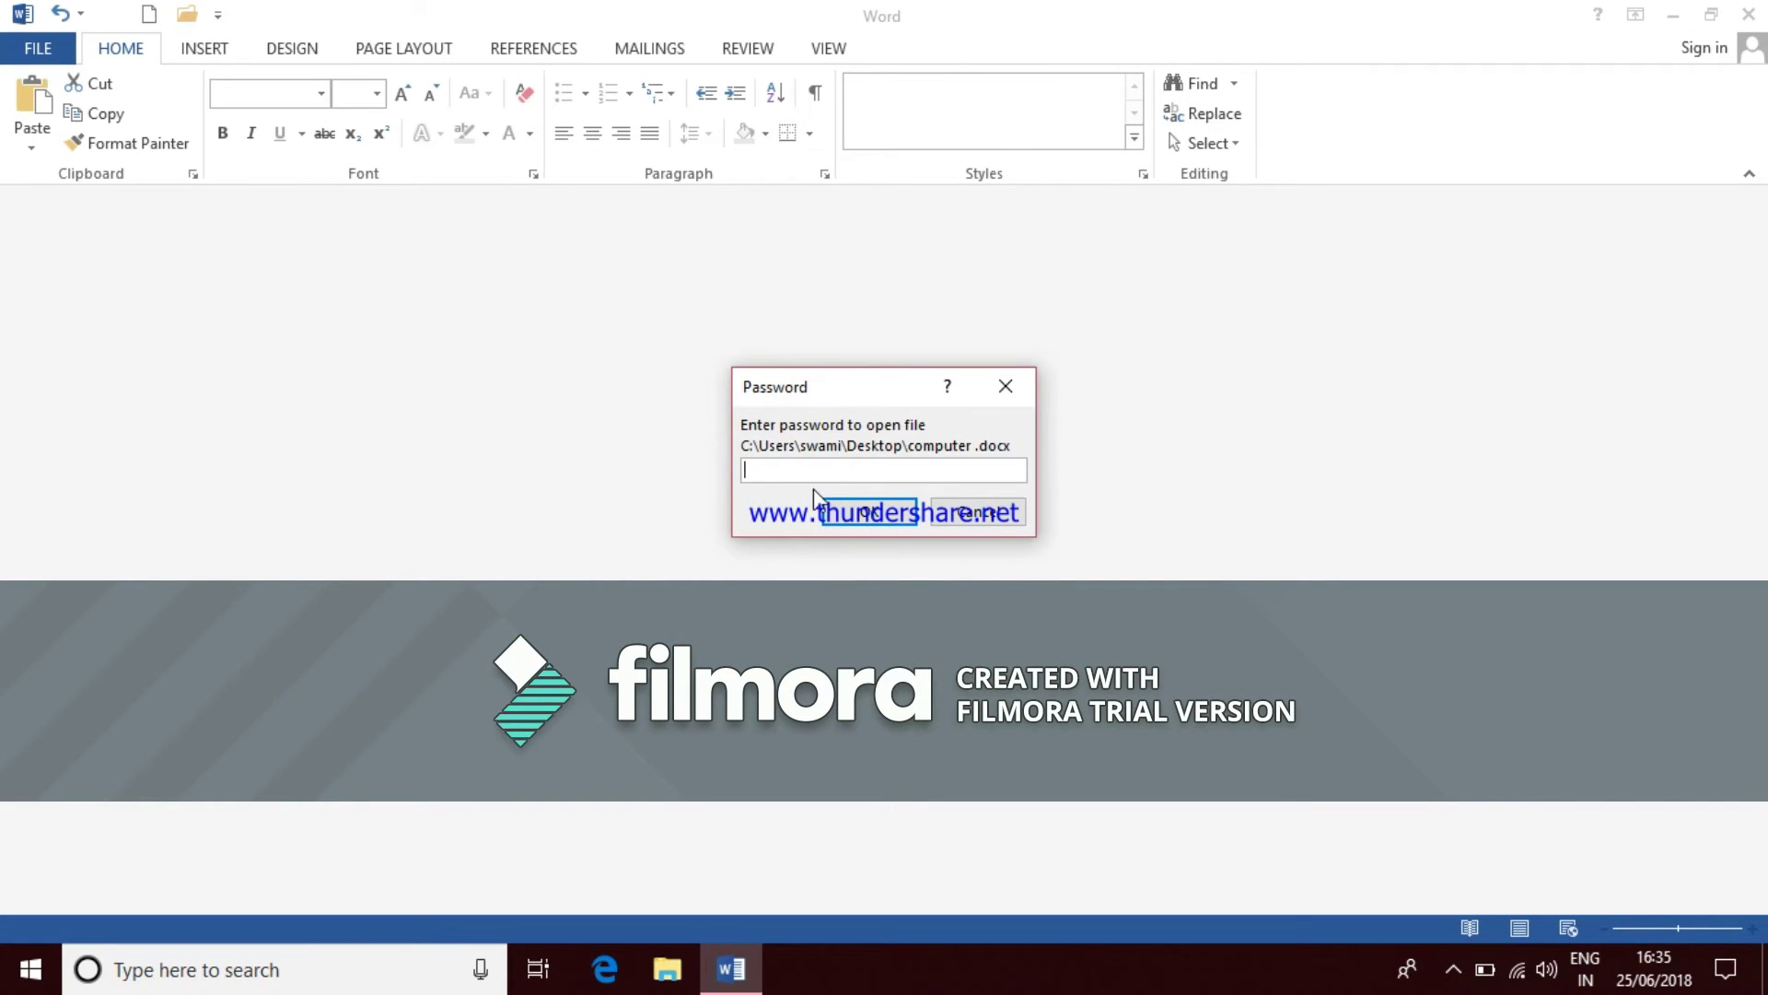
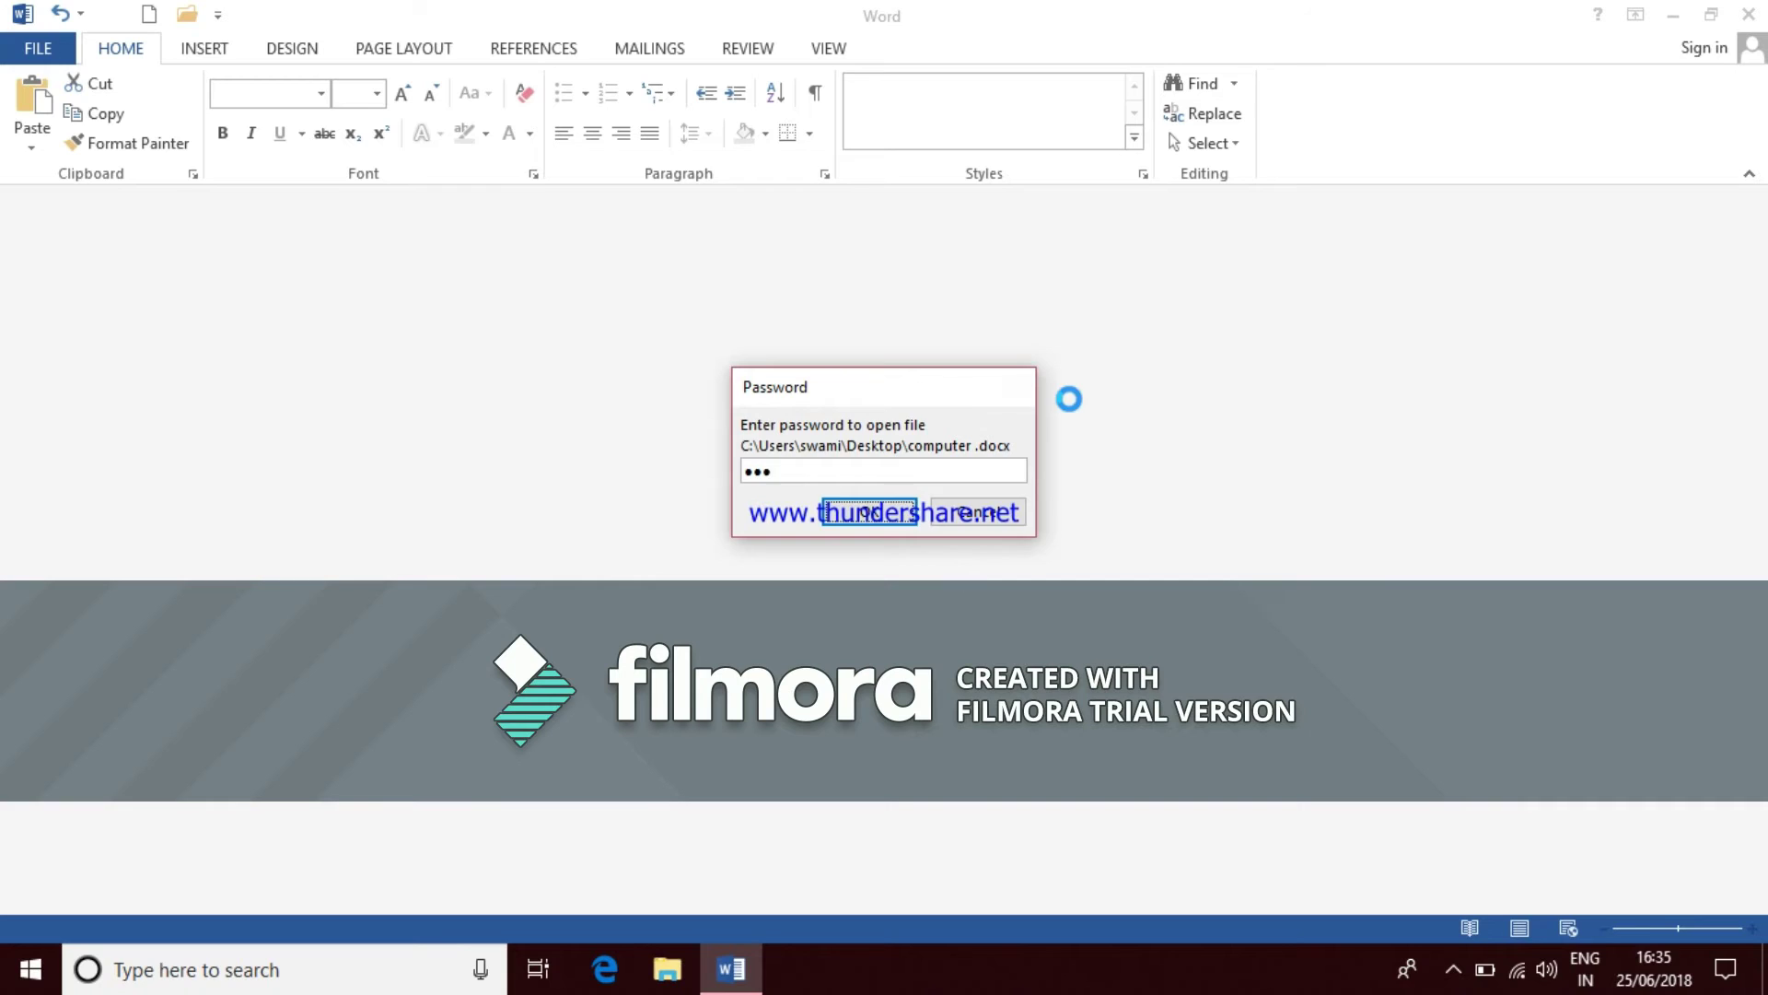
- Enter the open password, then the modify password, to open computer.docx for editing
{"action": "key", "text": "Return"}
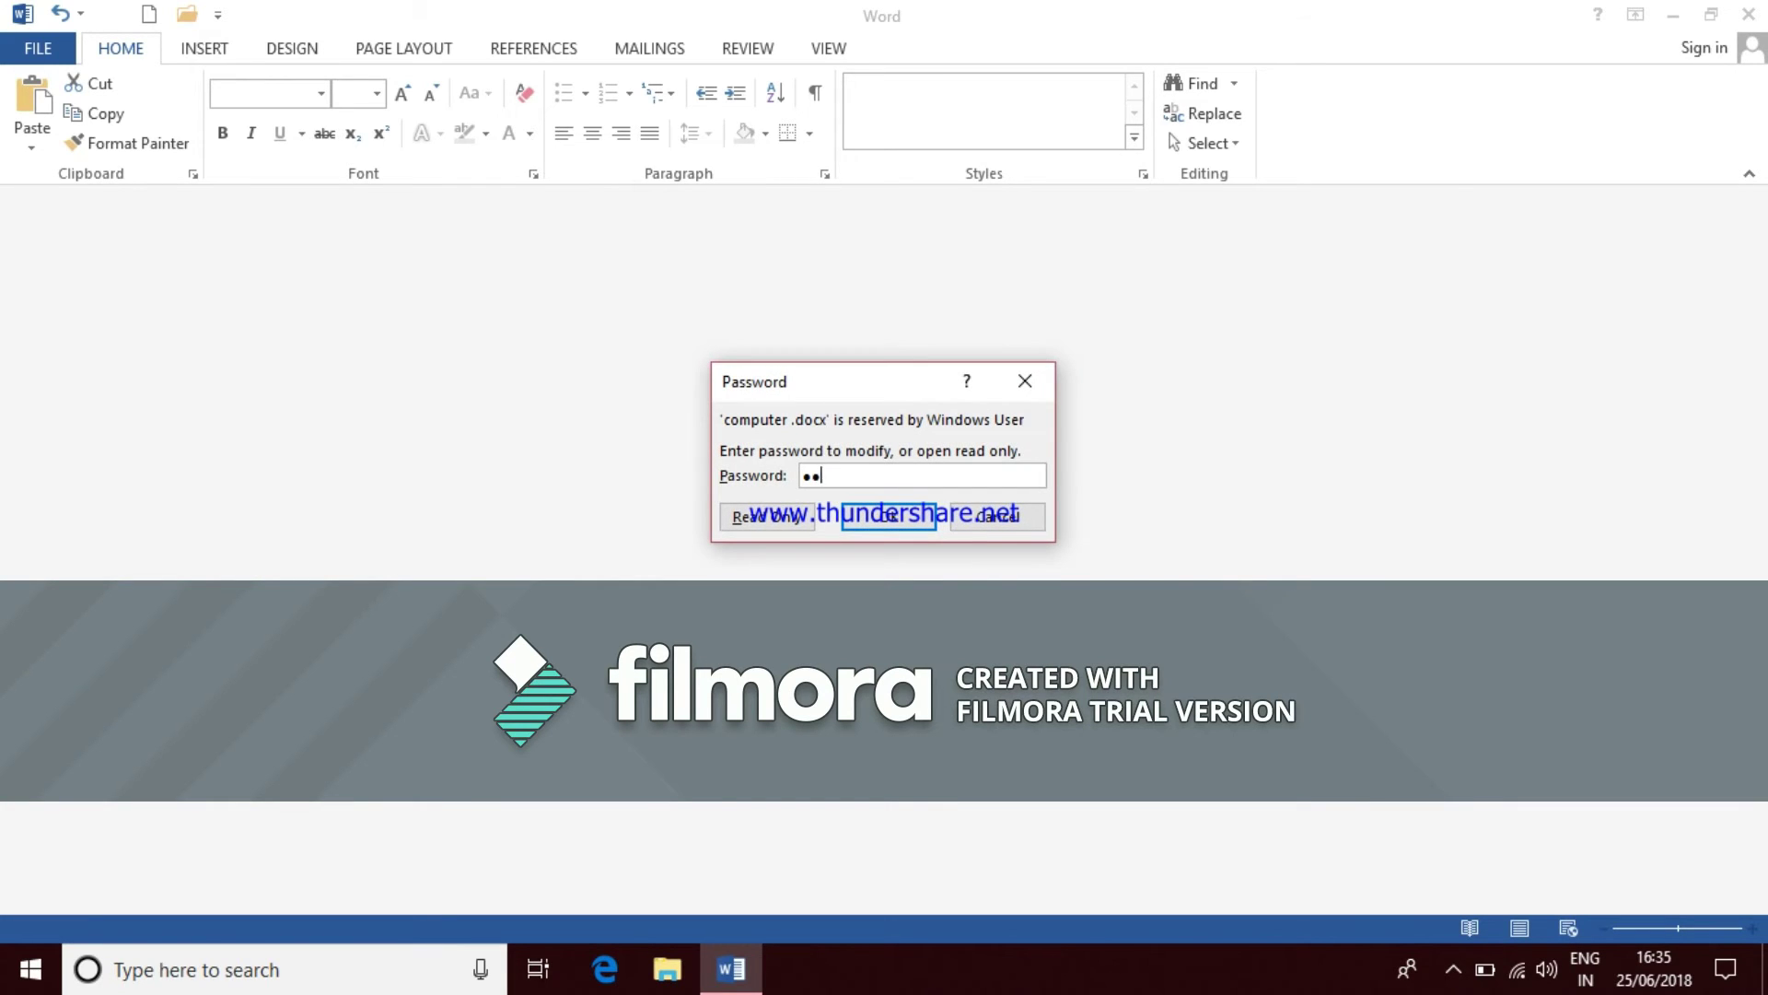
{"action": "key", "text": "Return"}
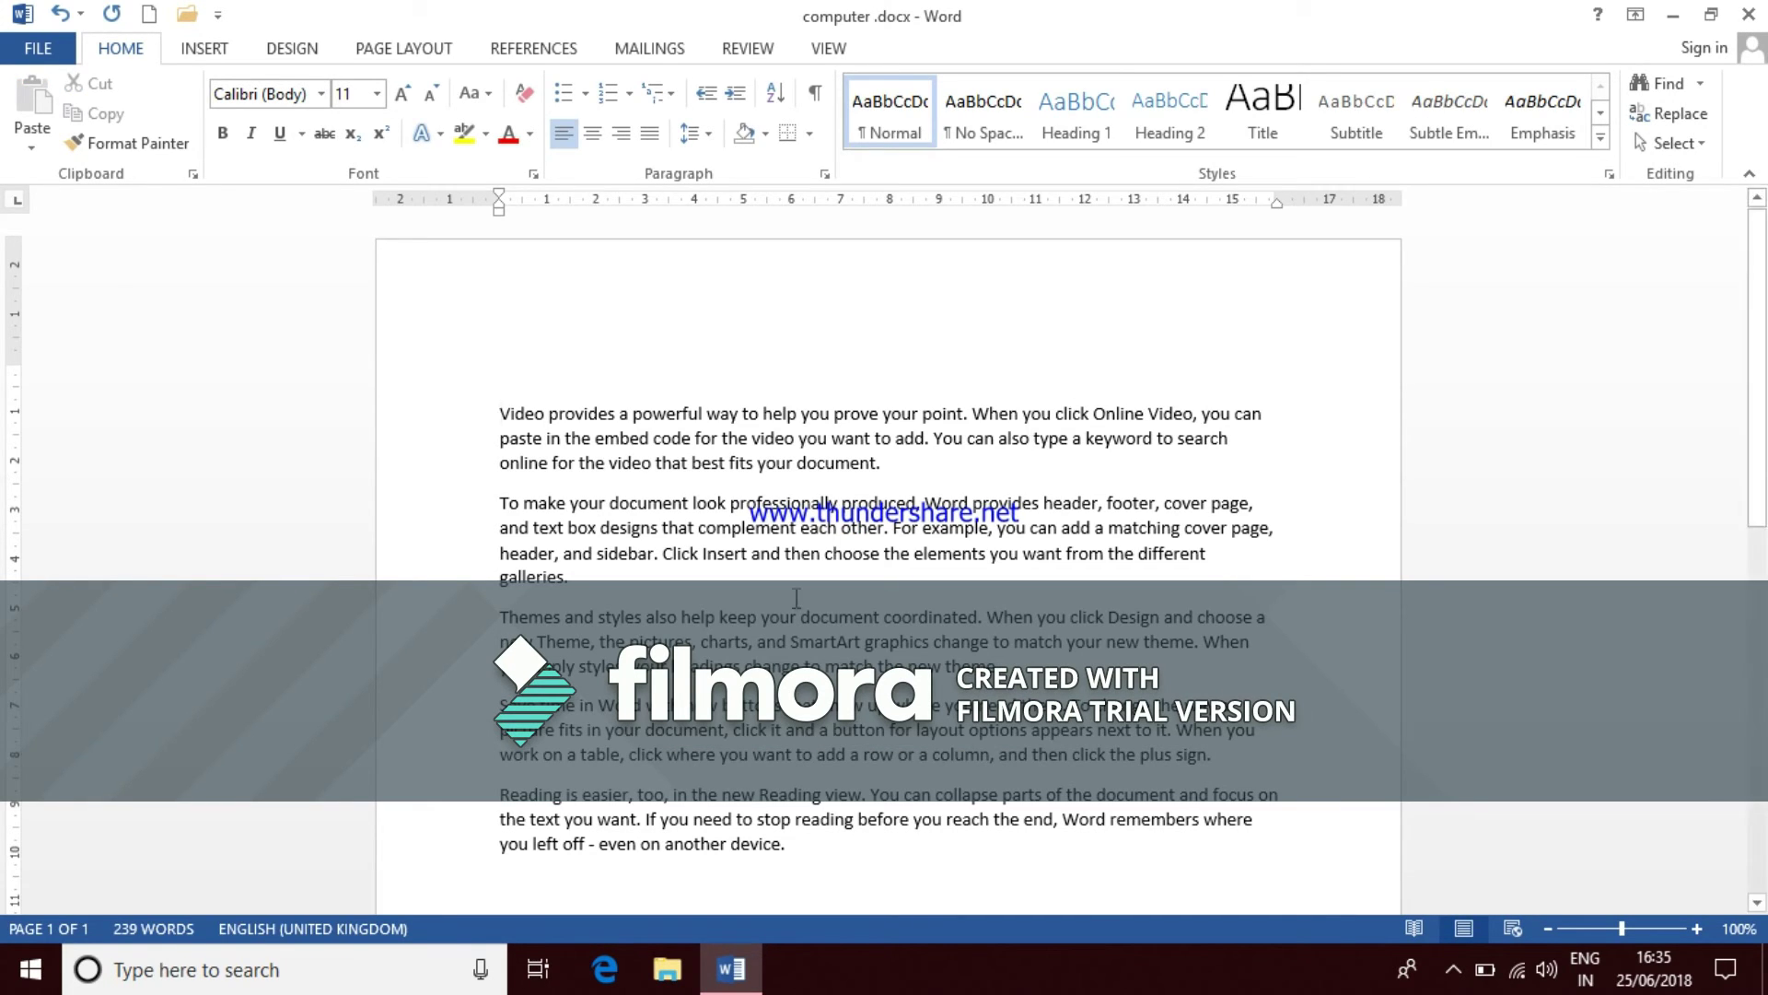
{"action": "left_click", "coordinate": [1452, 974]}
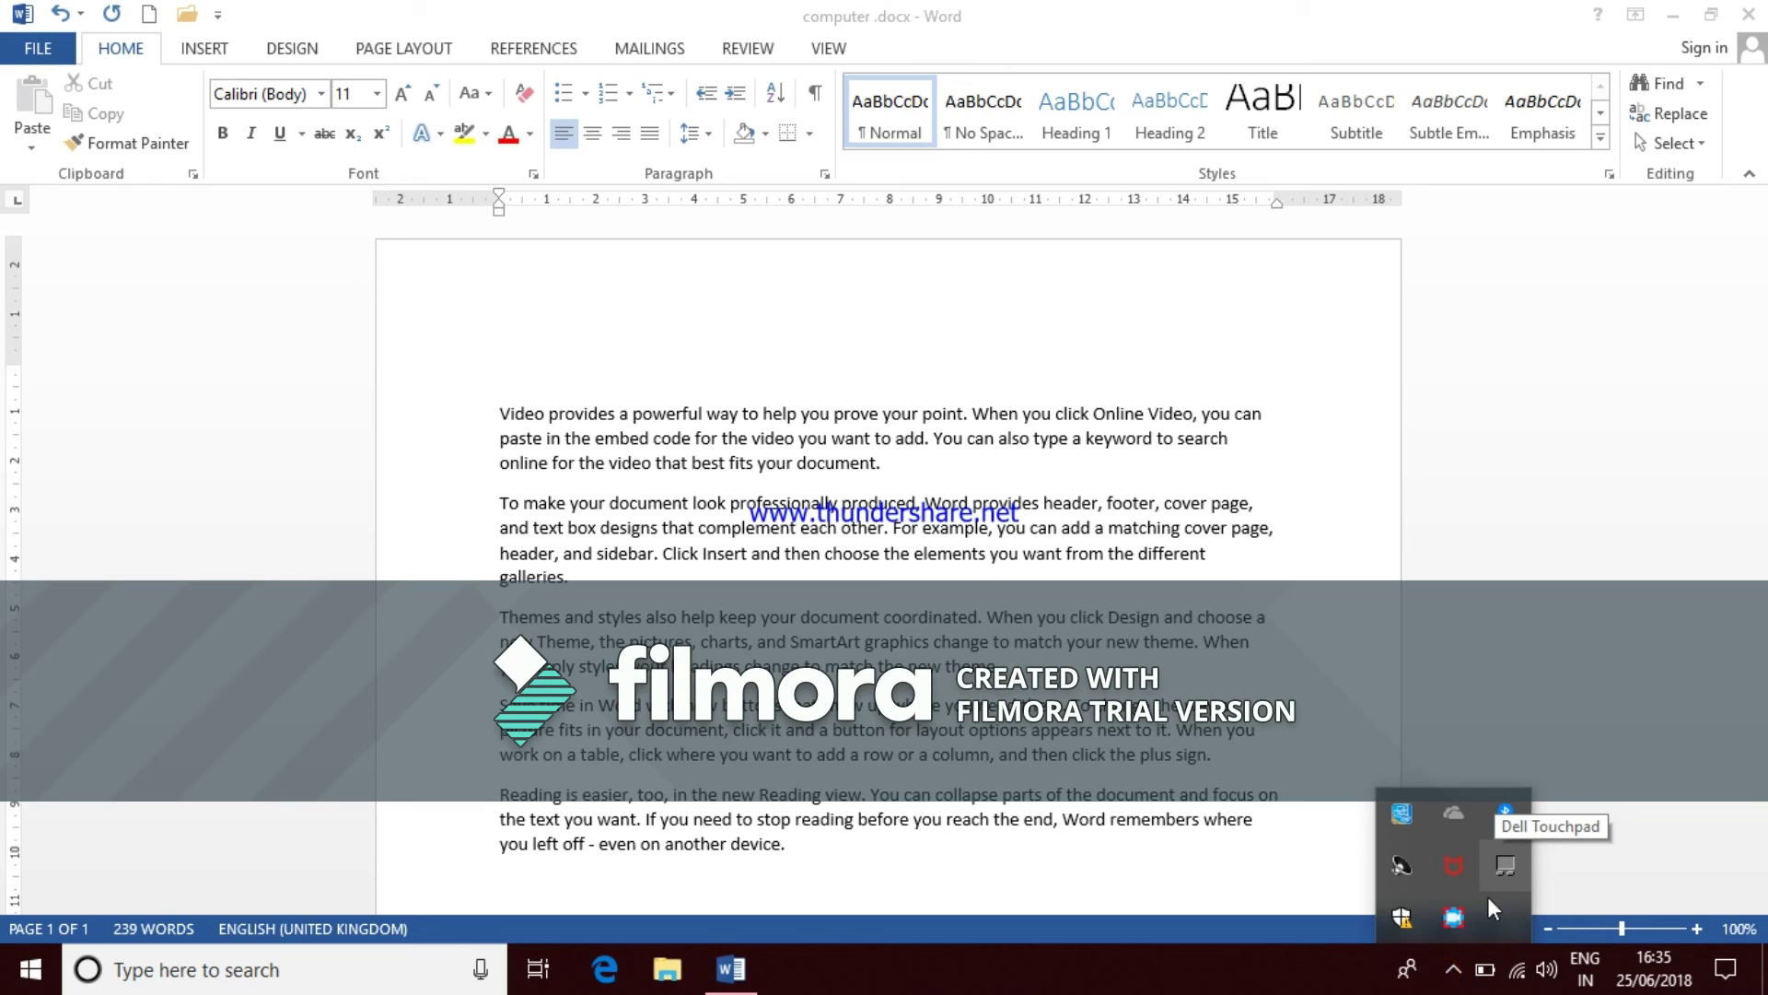
{"action": "left_click", "coordinate": [1461, 915]}
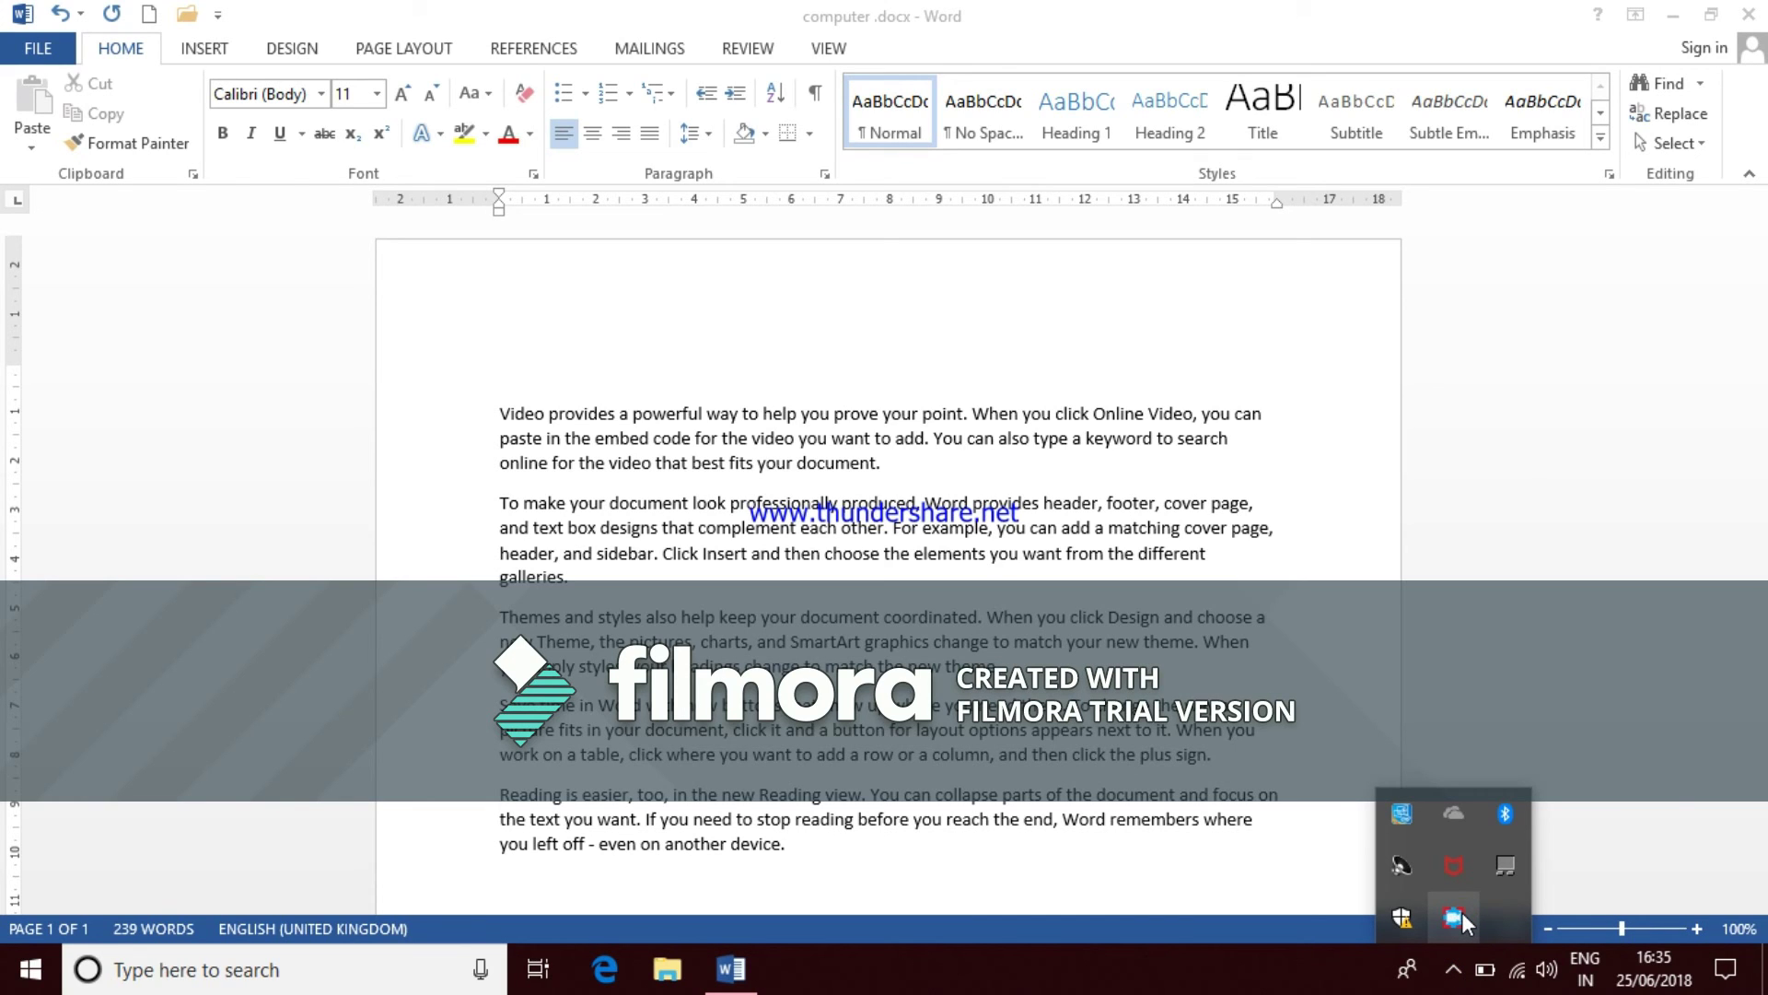